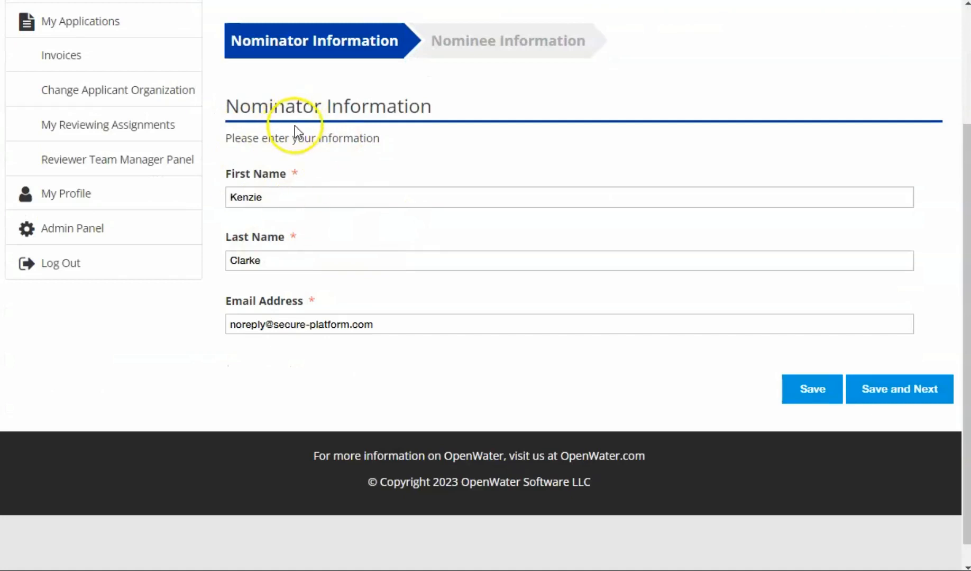
Step: Open the Nominee Information page of the nomination form and examine its contact fields and nomination questions
scroll(336, 312, up, 1)
scroll(344, 296, up, 1)
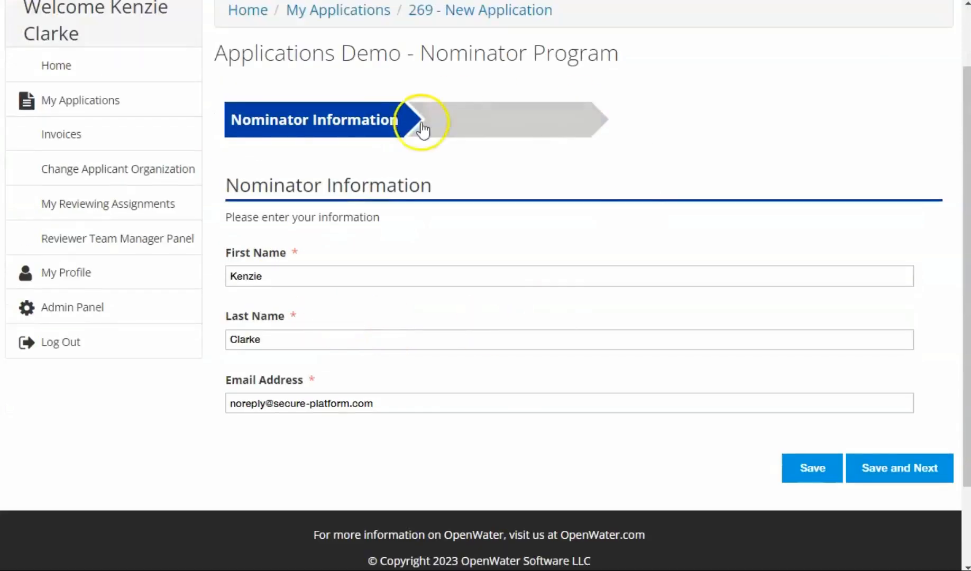
click(510, 120)
scroll(408, 148, down, 3)
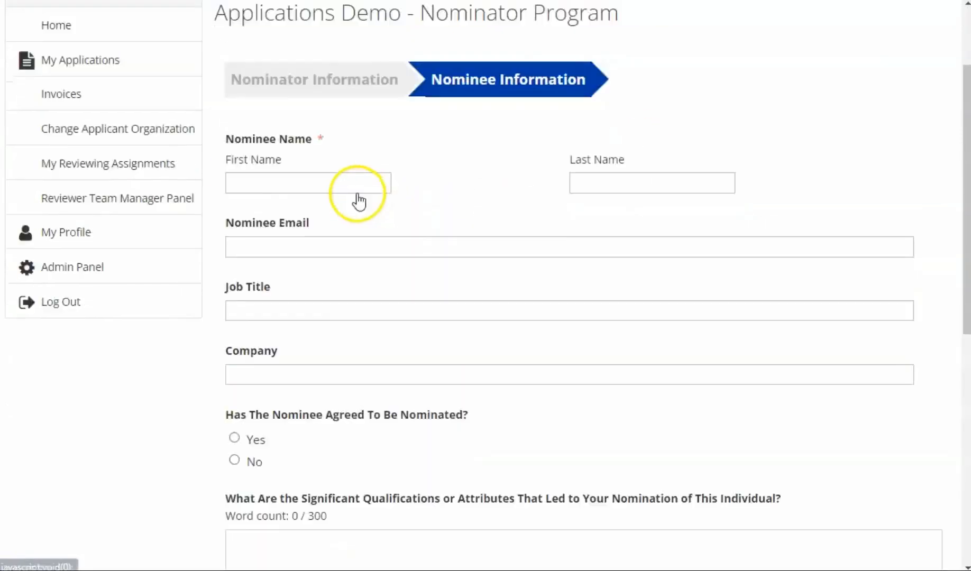
scroll(355, 156, up, 1)
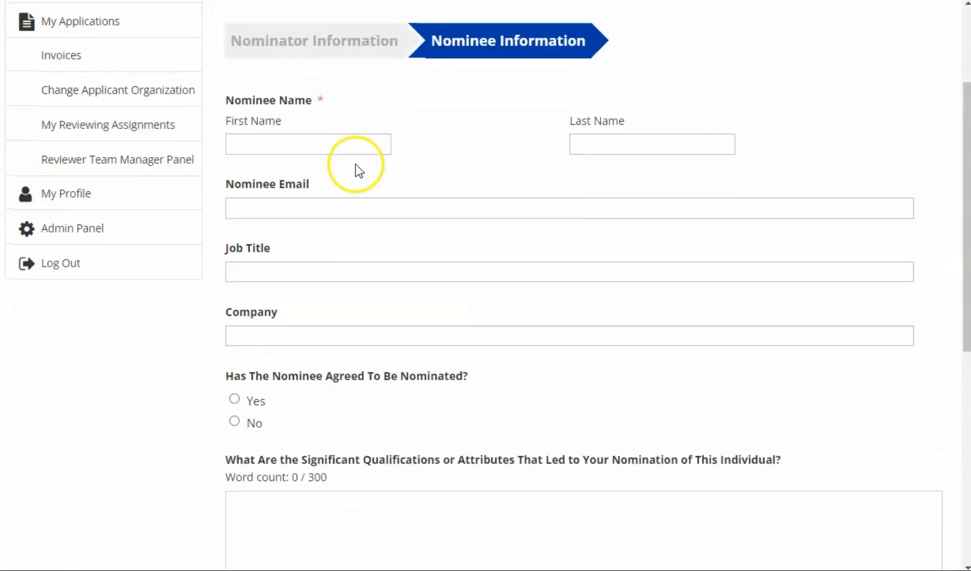
scroll(465, 324, down, 2)
scroll(559, 443, down, 2)
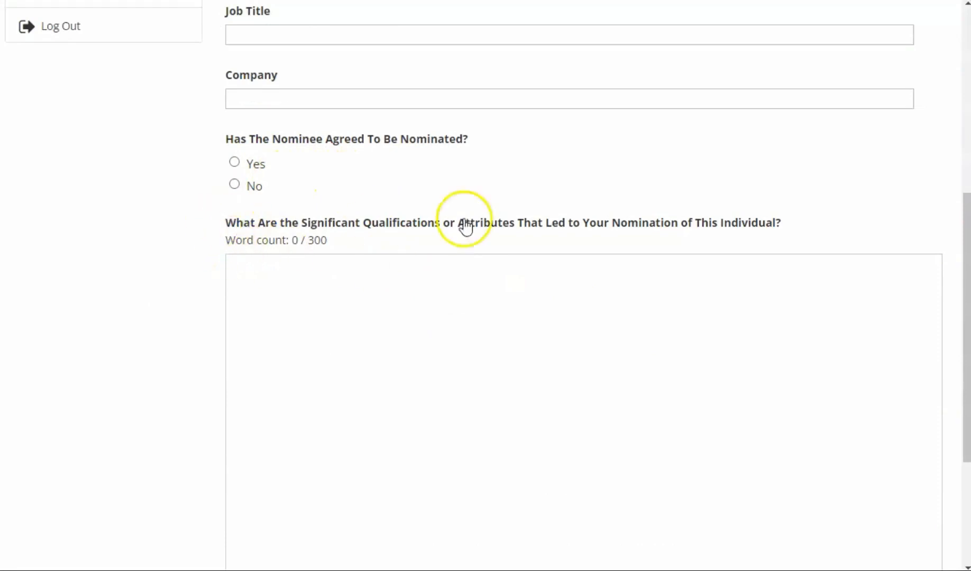
scroll(504, 214, down, 2)
scroll(504, 215, down, 1)
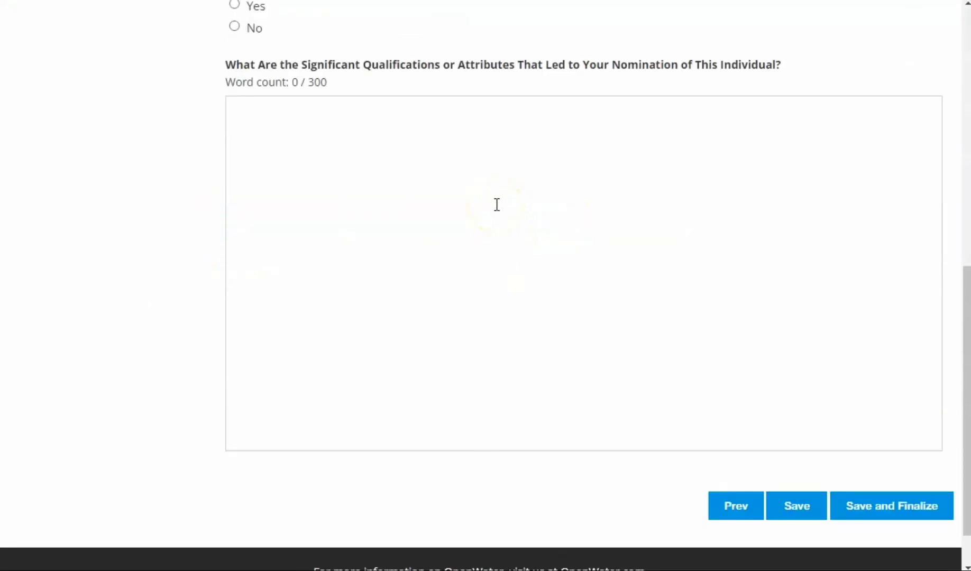
scroll(499, 190, up, 3)
scroll(542, 333, up, 3)
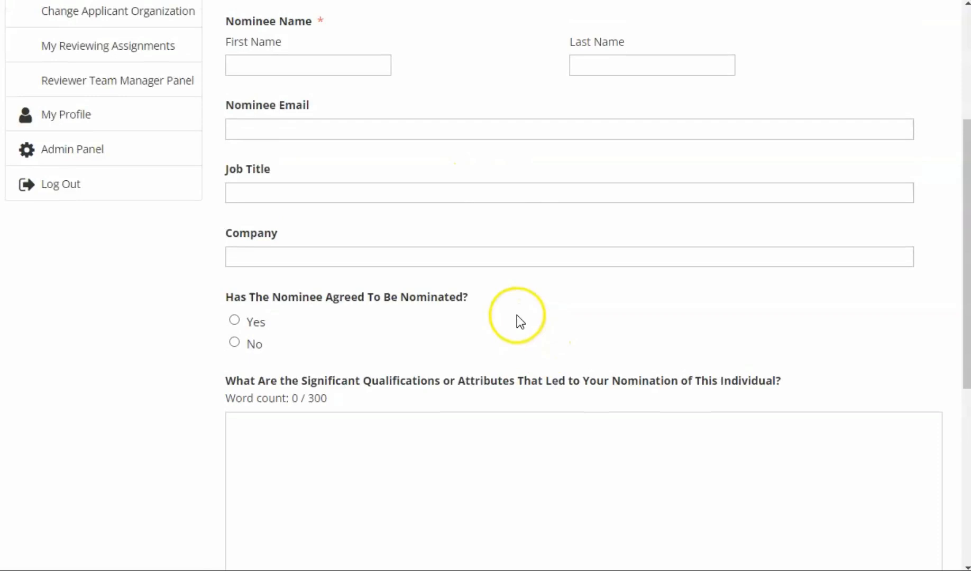
scroll(517, 316, up, 3)
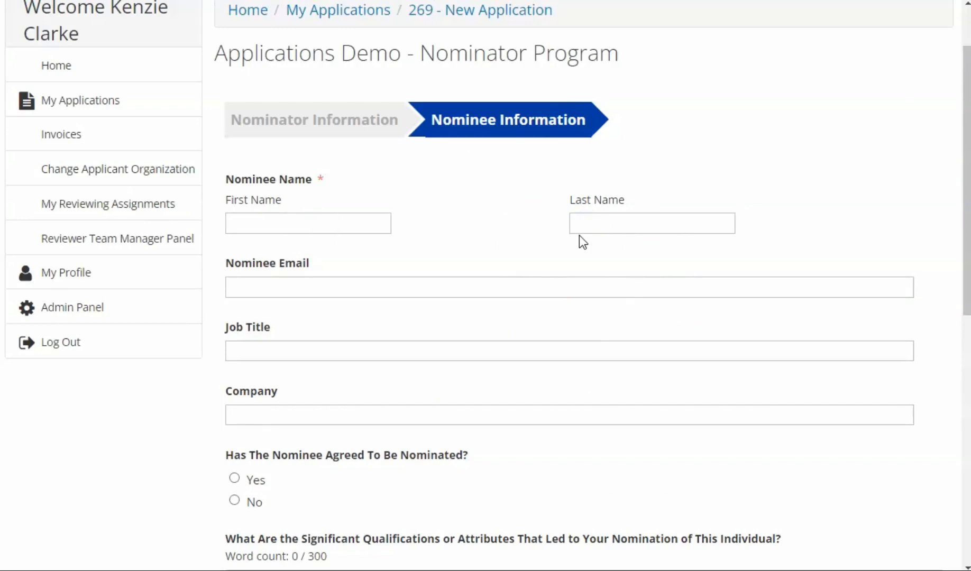
Step: Fill in the nominee's name and email with company OpenWater, and answer Yes to whether the nominee has agreed to be nominated
click(343, 217)
click(351, 270)
scroll(370, 296, down, 3)
click(235, 321)
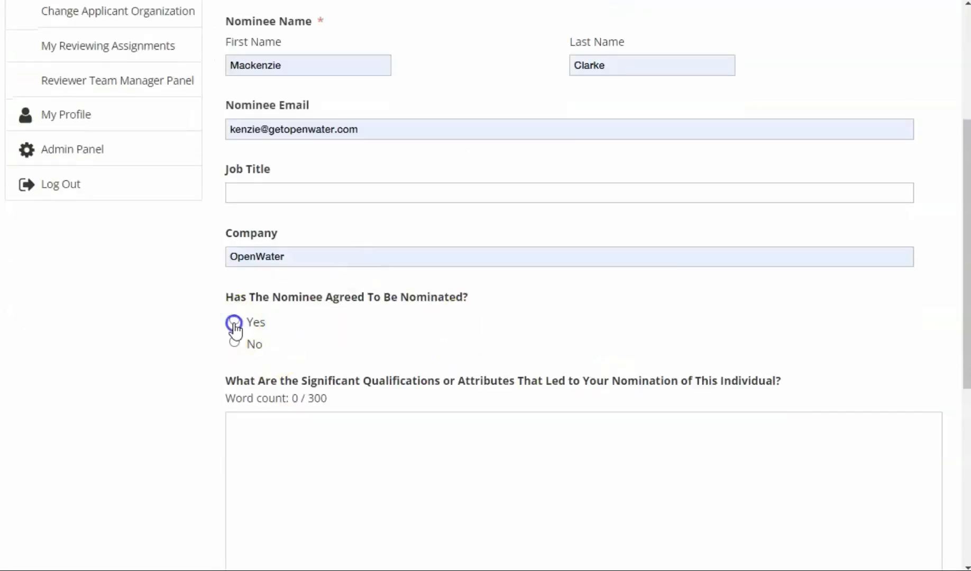
Step: Save and finalize the nomination, leaving the qualifications question blank
scroll(362, 339, down, 7)
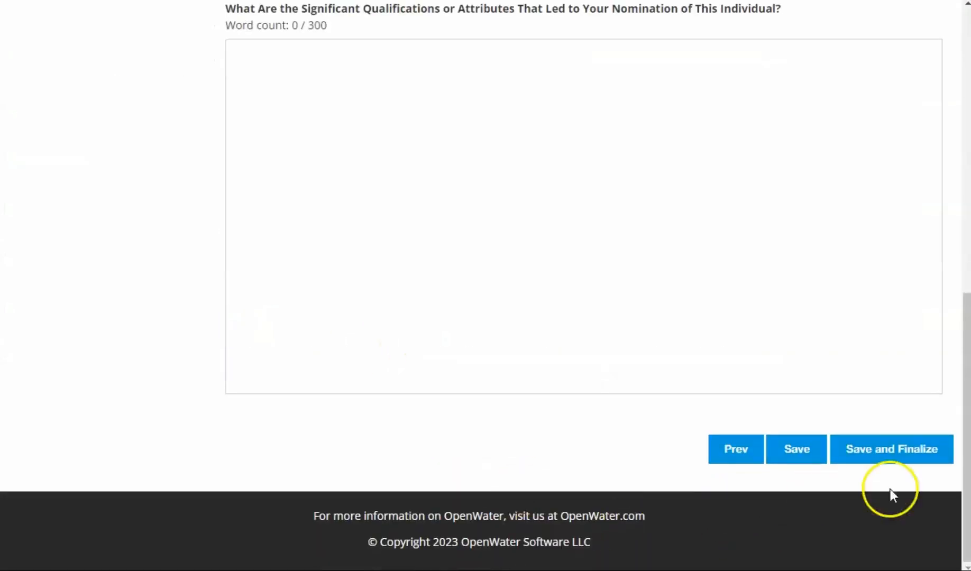
click(899, 454)
click(495, 436)
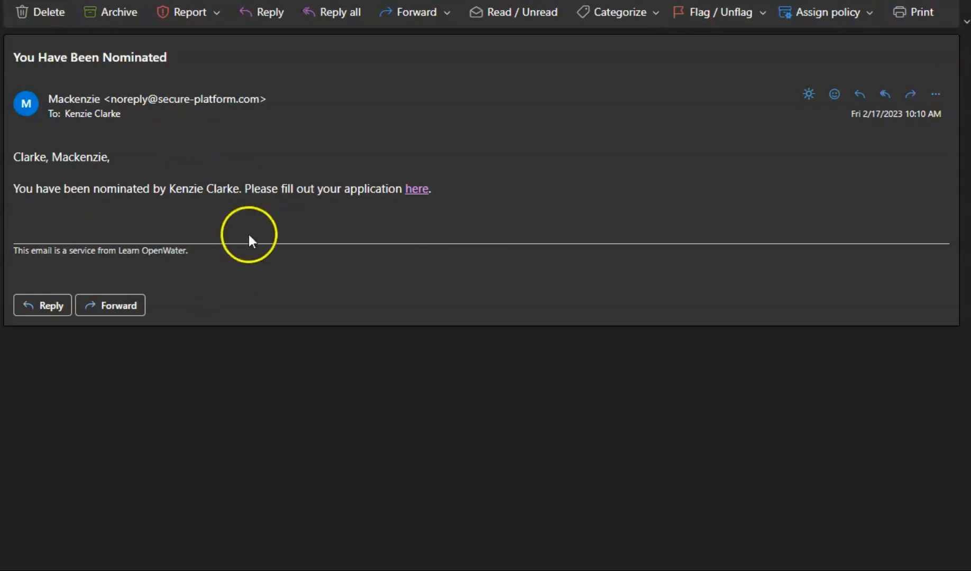
Step: In the "You Have Been Nominated" email, check the nominee and nominator names and follow the link to the application
drag(12, 157, 113, 162)
click(233, 203)
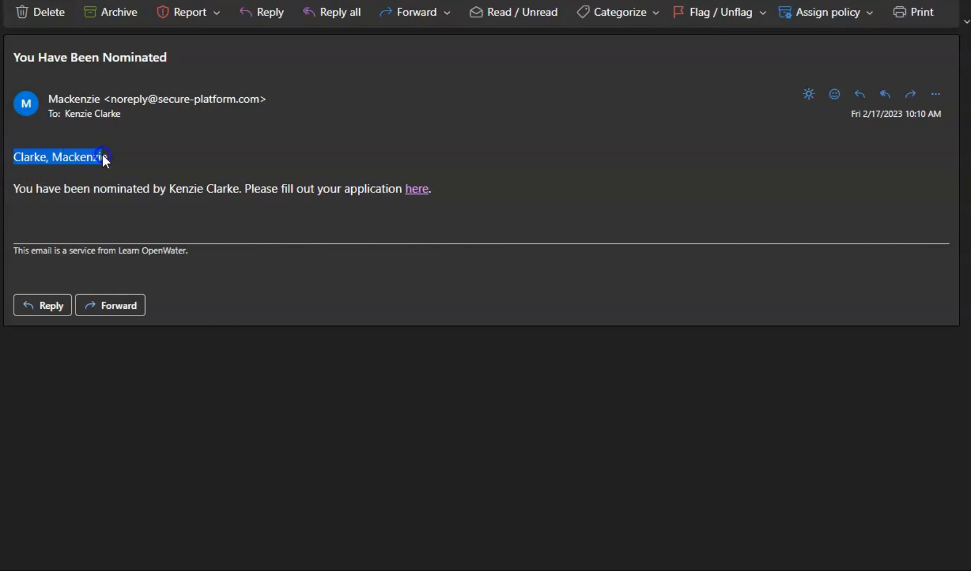
drag(136, 169, 109, 162)
drag(168, 189, 197, 189)
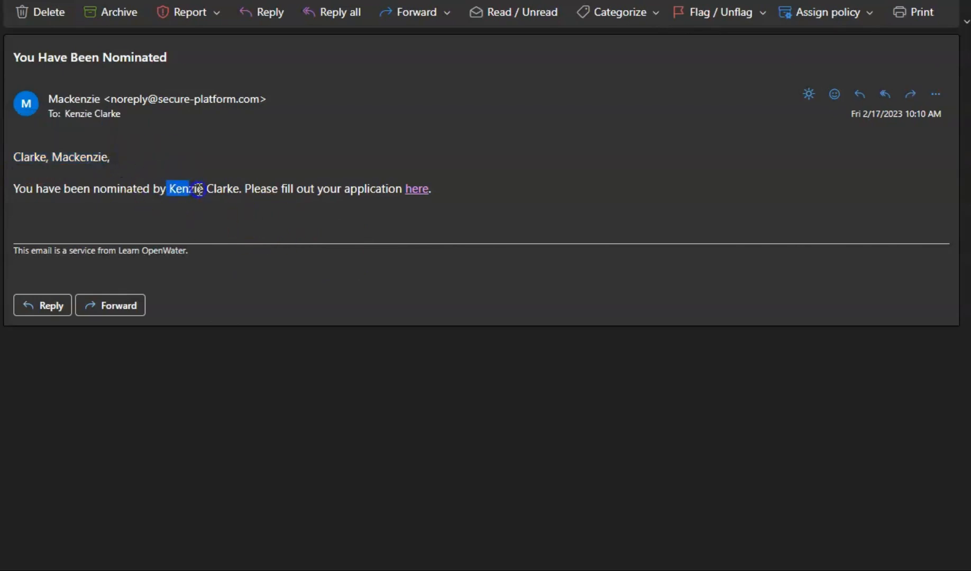
click(301, 171)
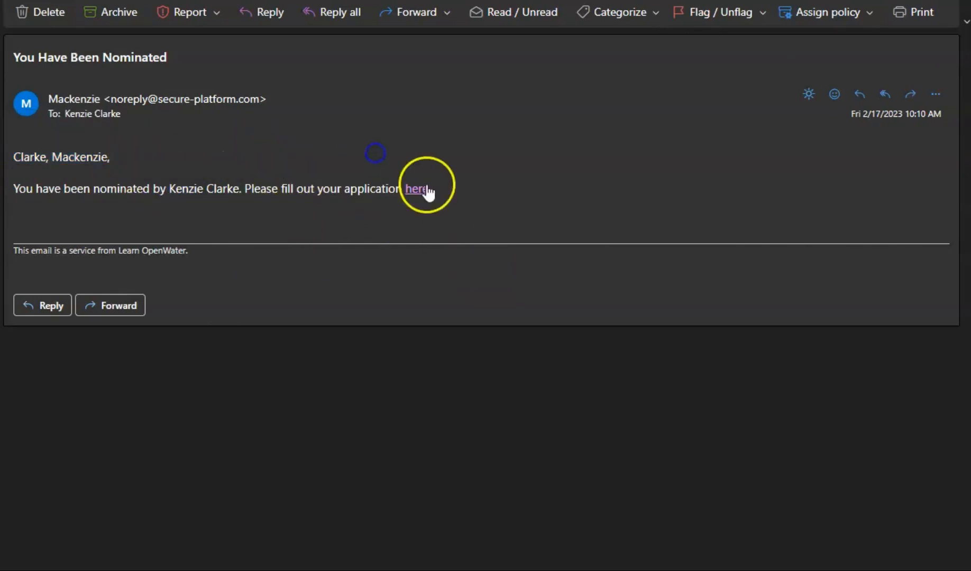
click(418, 189)
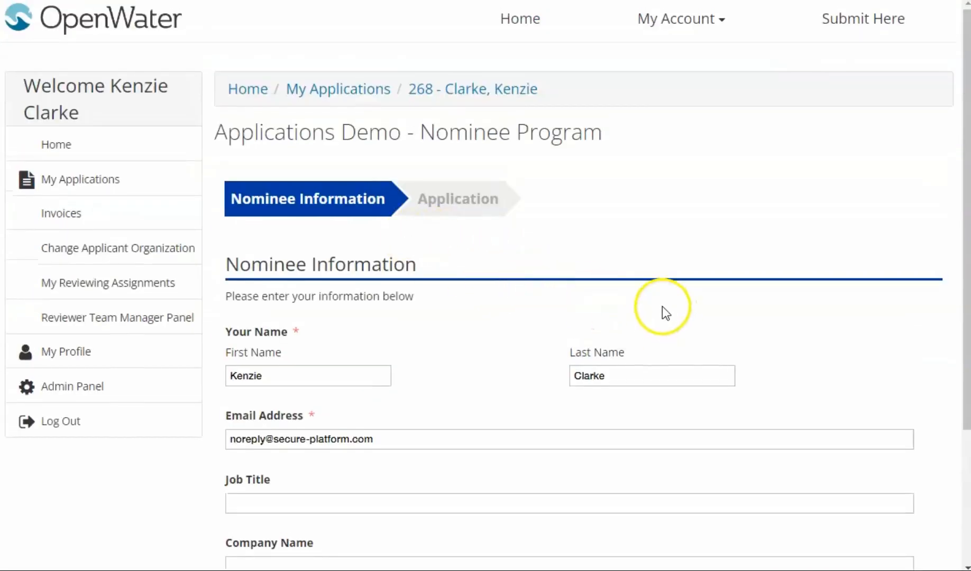
Step: Review the prefilled Nominee Information page, save it and continue to the Application page
scroll(645, 328, down, 2)
scroll(502, 137, up, 2)
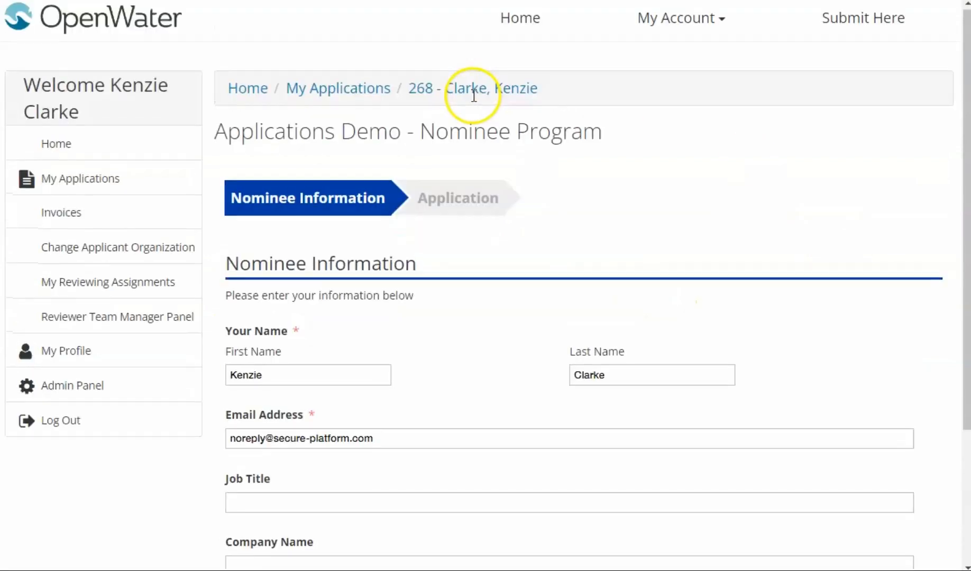
scroll(503, 135, down, 2)
scroll(503, 139, down, 1)
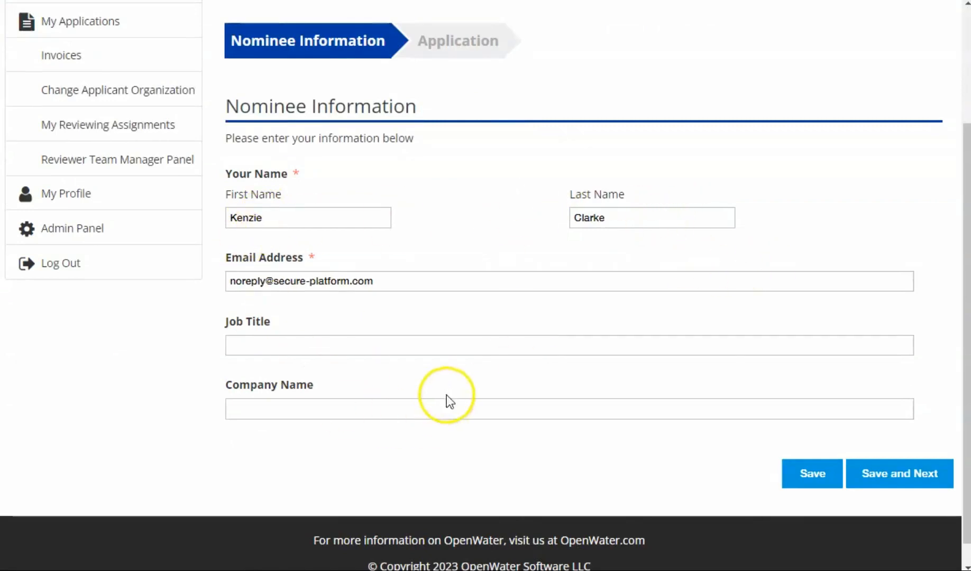
scroll(468, 238, up, 3)
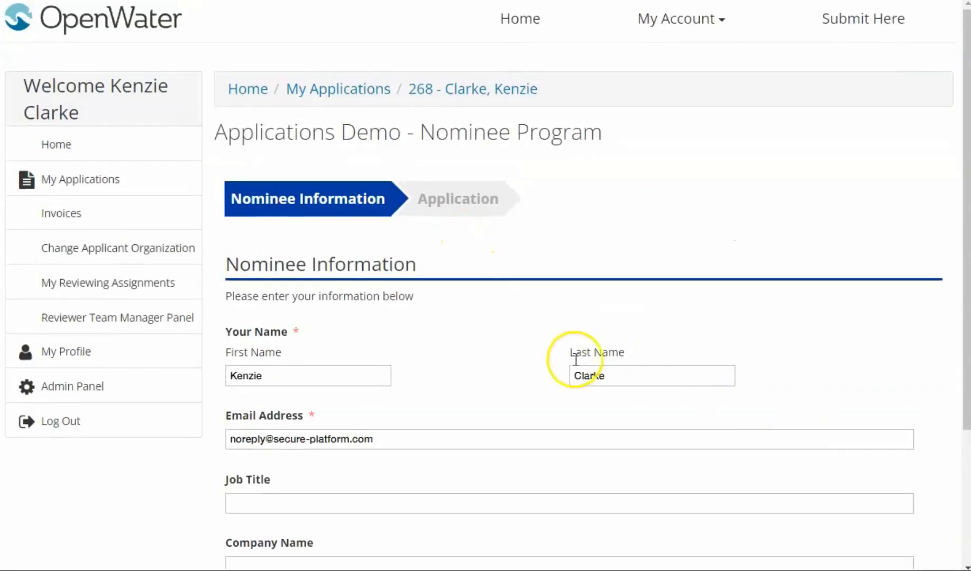
scroll(900, 492, down, 4)
click(899, 450)
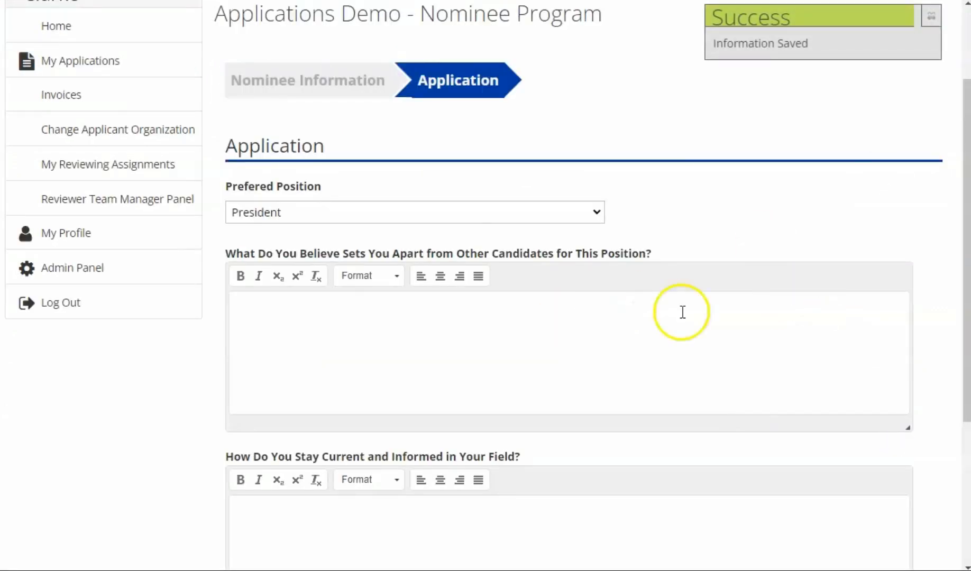
Step: Examine the preferred position options and the two essay questions on the Application page
click(482, 219)
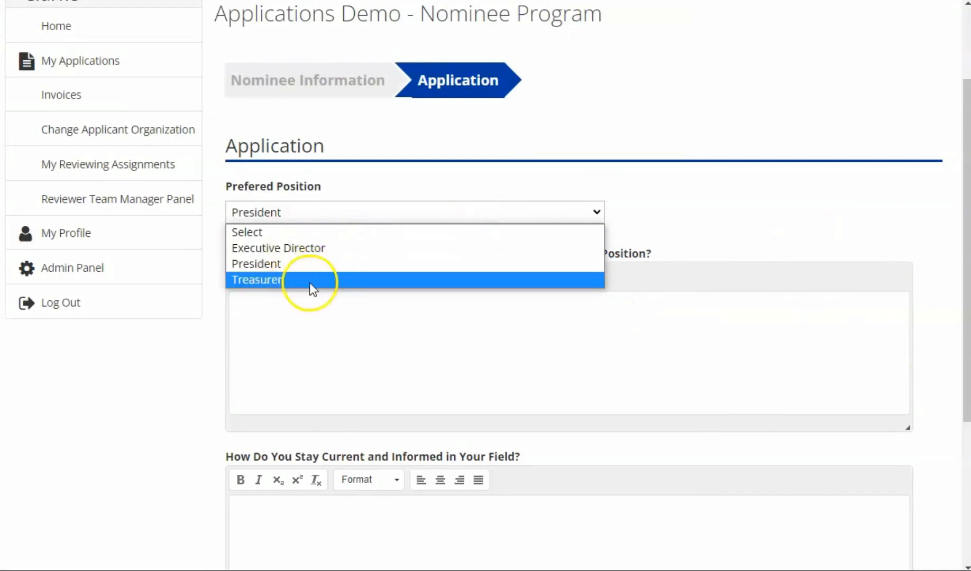
click(844, 253)
scroll(715, 210, down, 5)
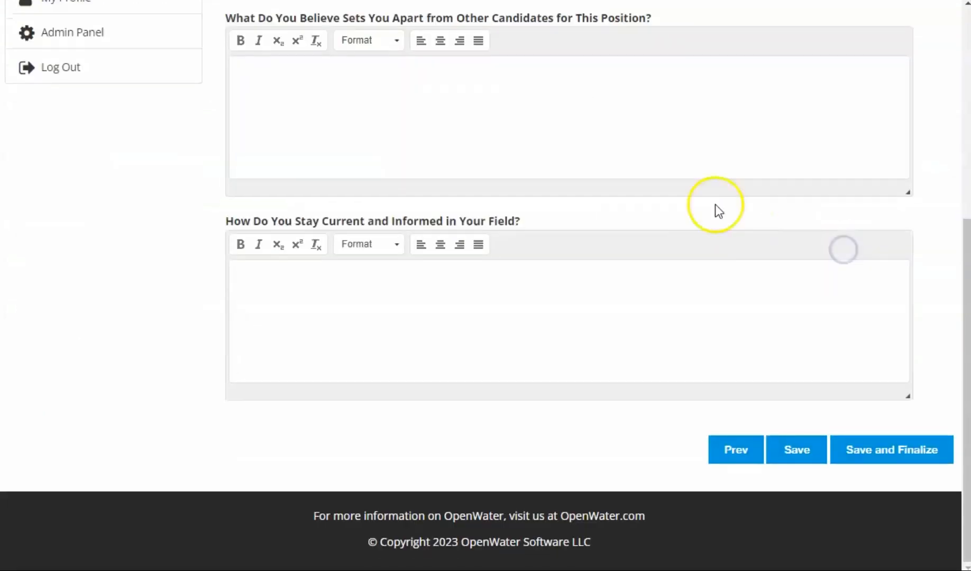
scroll(334, 297, up, 5)
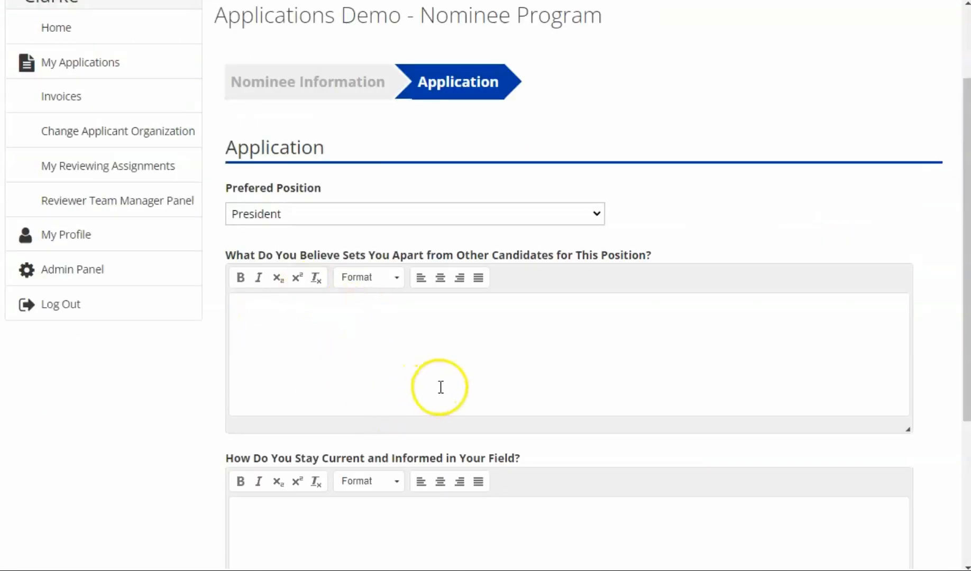
scroll(633, 362, down, 3)
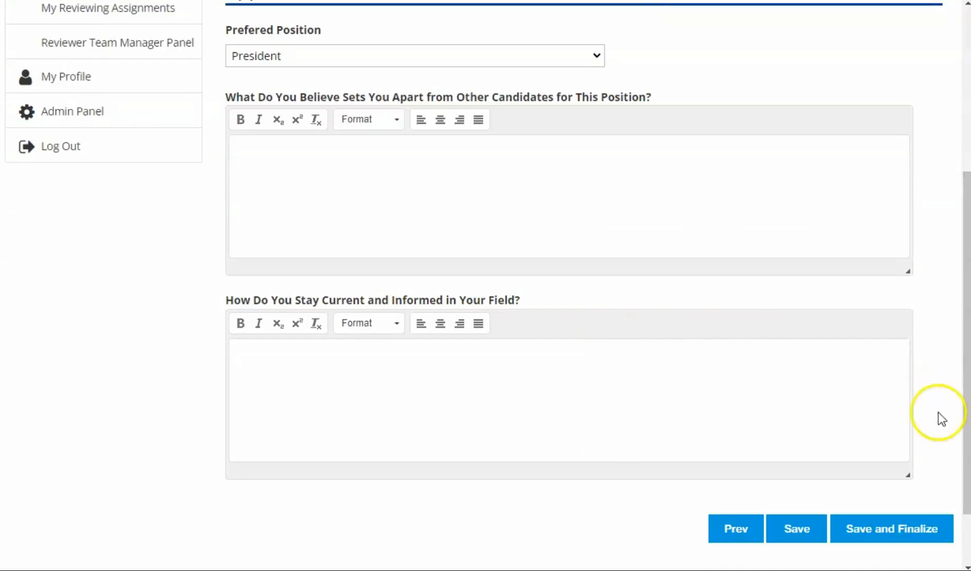
scroll(568, 306, up, 3)
Step: Save and finalize the nominee's application with President as the preferred position
scroll(607, 347, down, 5)
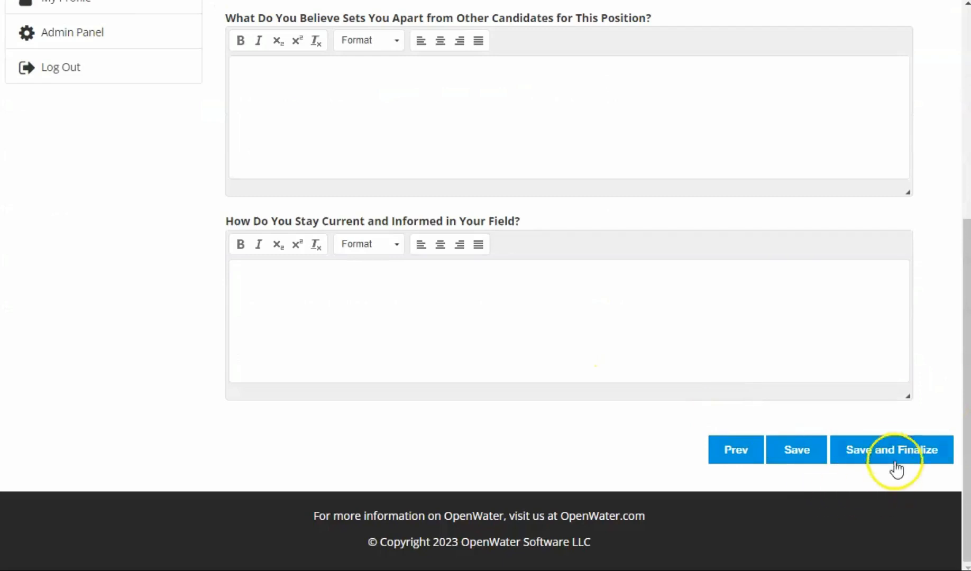
click(892, 458)
click(523, 441)
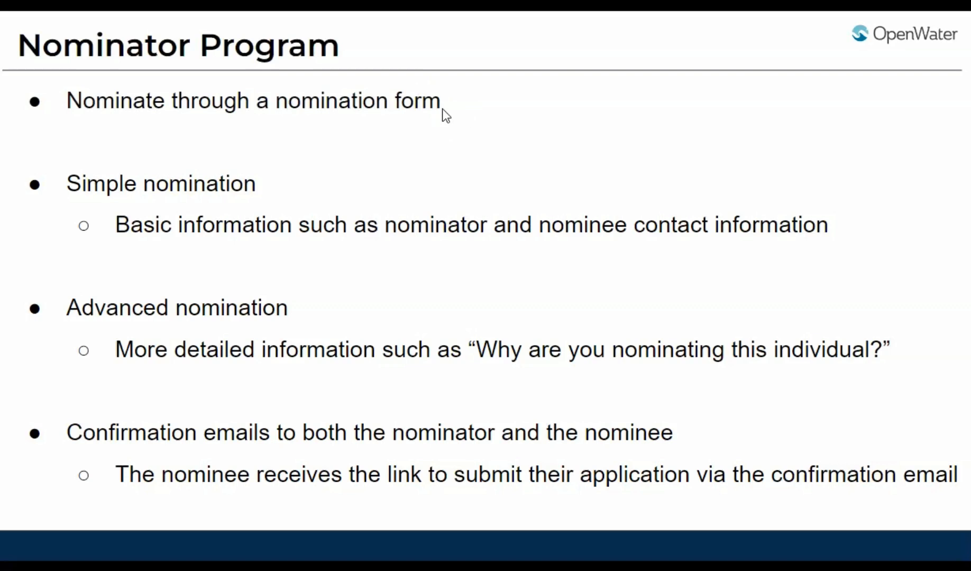
click(574, 48)
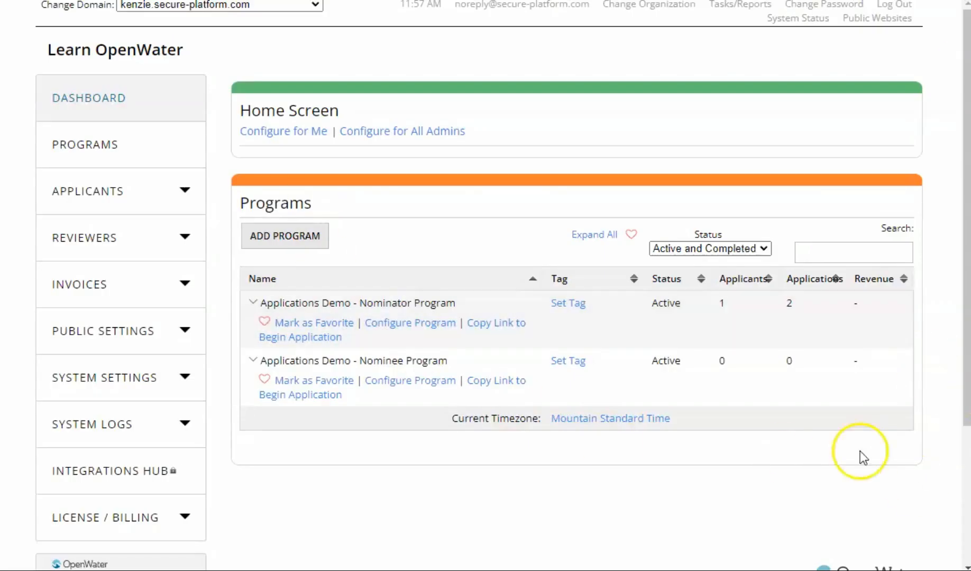
Step: Open the submission form settings for the Main round of the Applications Demo - Nominator Program
click(724, 337)
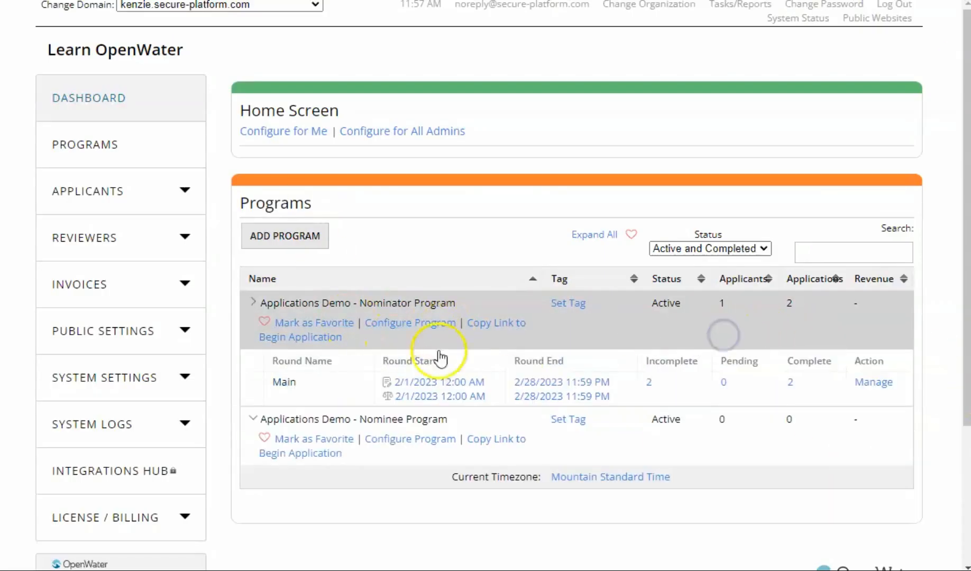
click(875, 389)
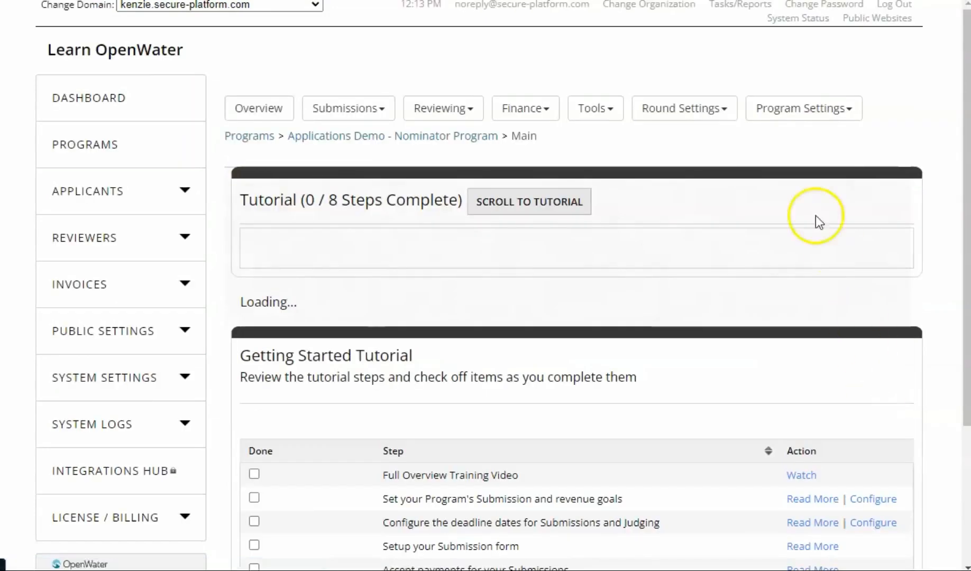
click(698, 108)
click(708, 154)
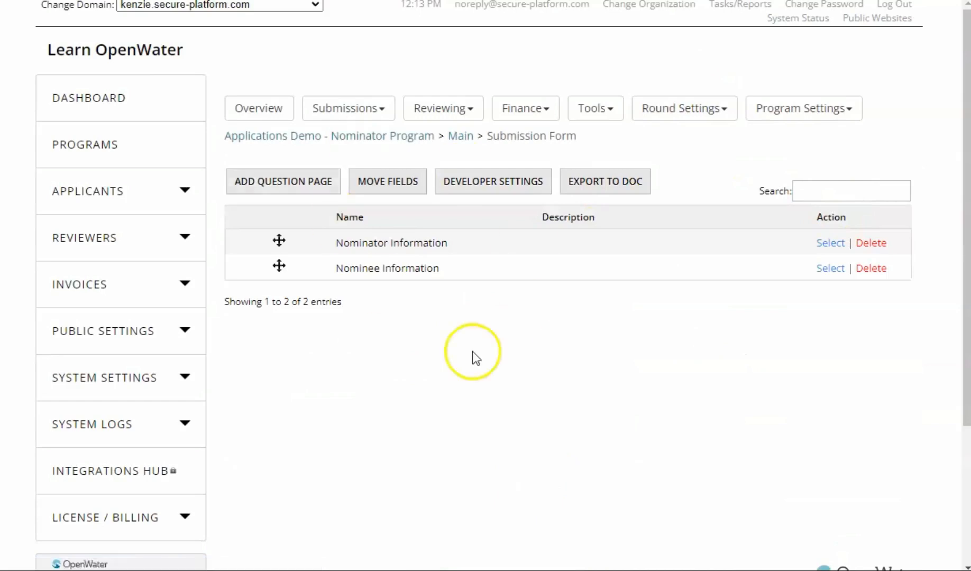
Step: View the form fields on the Nominator Information question page and return to the list of pages
click(825, 244)
scroll(431, 306, down, 3)
scroll(431, 307, up, 3)
click(504, 271)
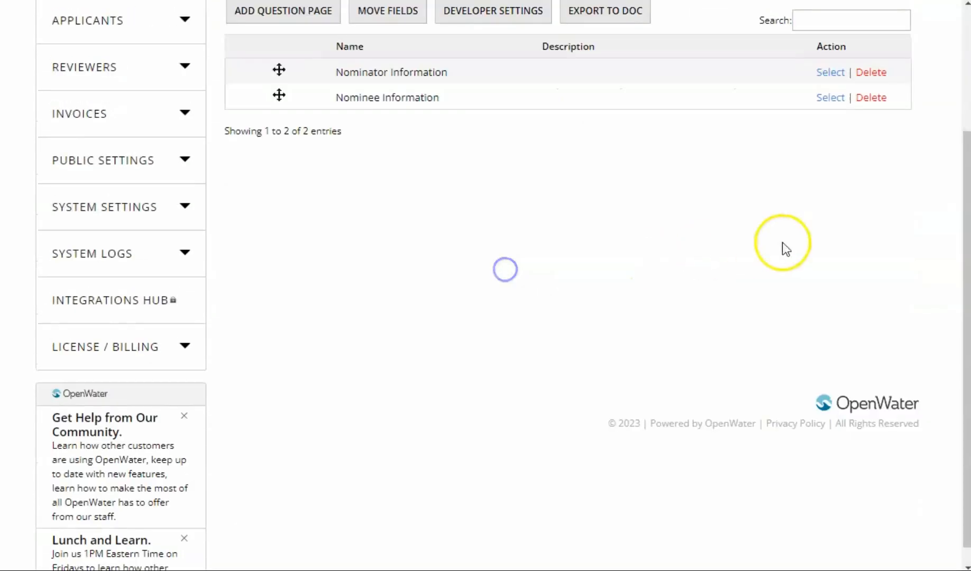
Step: Open the Nominee Information question page and examine its form fields and questions
click(830, 98)
scroll(687, 201, down, 3)
scroll(647, 201, up, 3)
scroll(581, 204, down, 2)
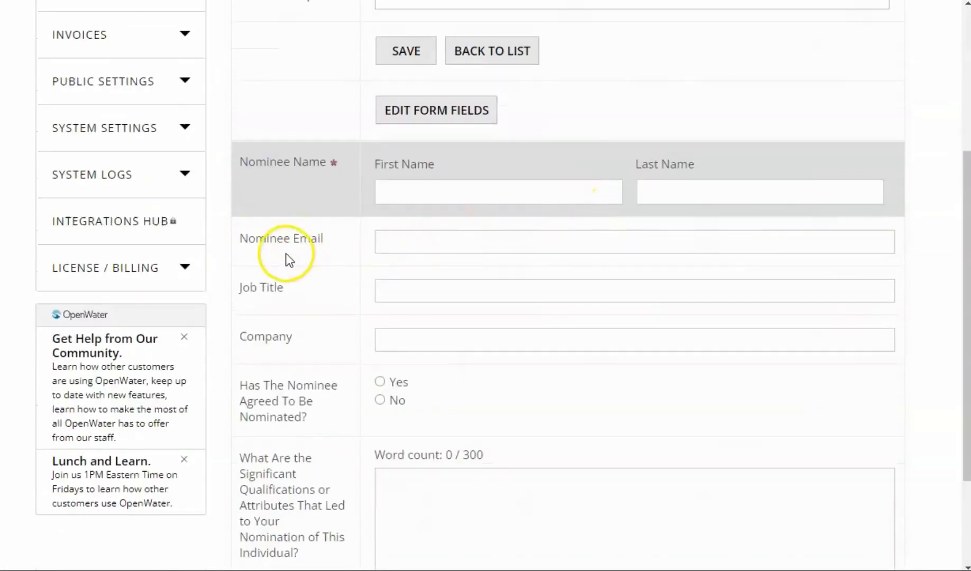
scroll(399, 297, up, 4)
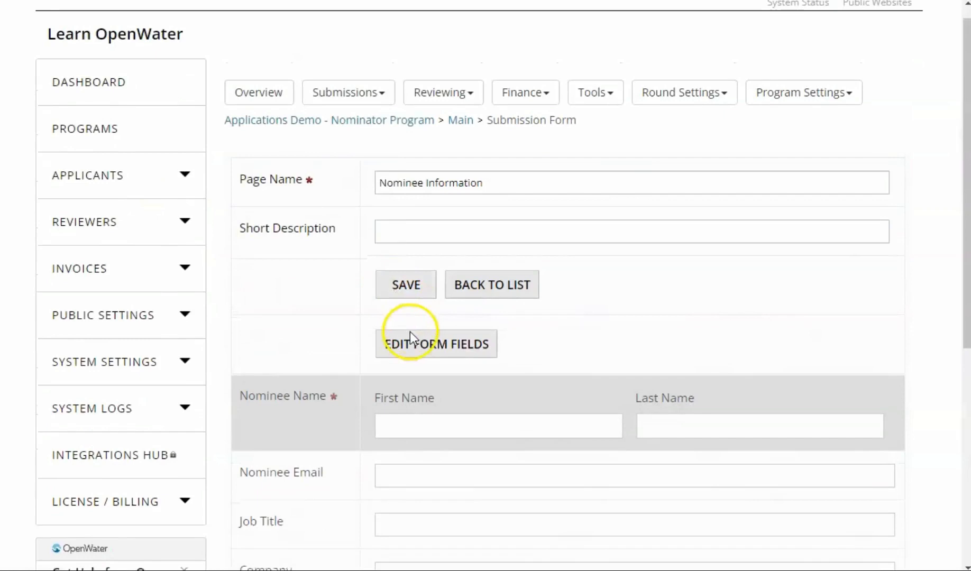
scroll(563, 366, down, 6)
scroll(428, 338, up, 4)
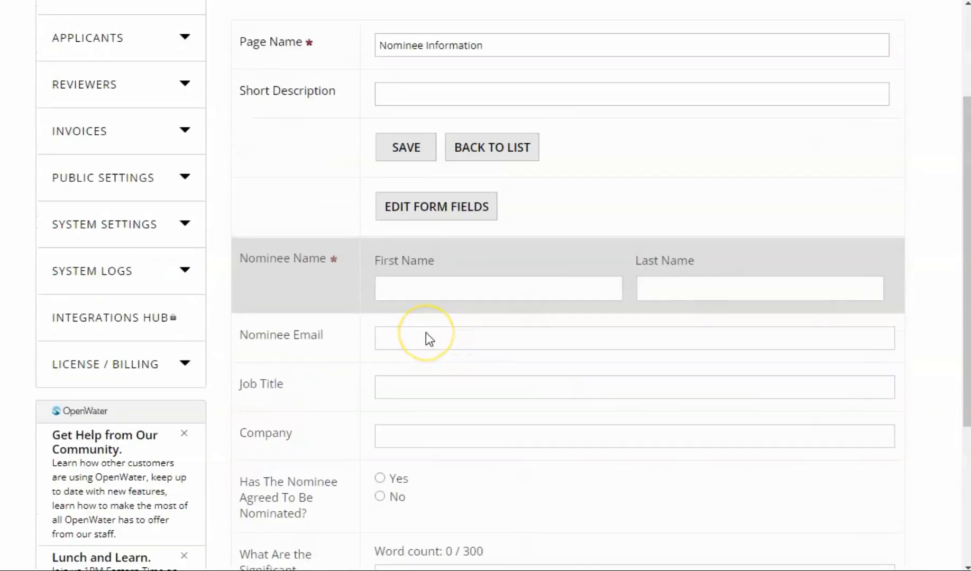
Step: Open the confirmation email settings for the Nominator Program's Main round
scroll(563, 502, up, 3)
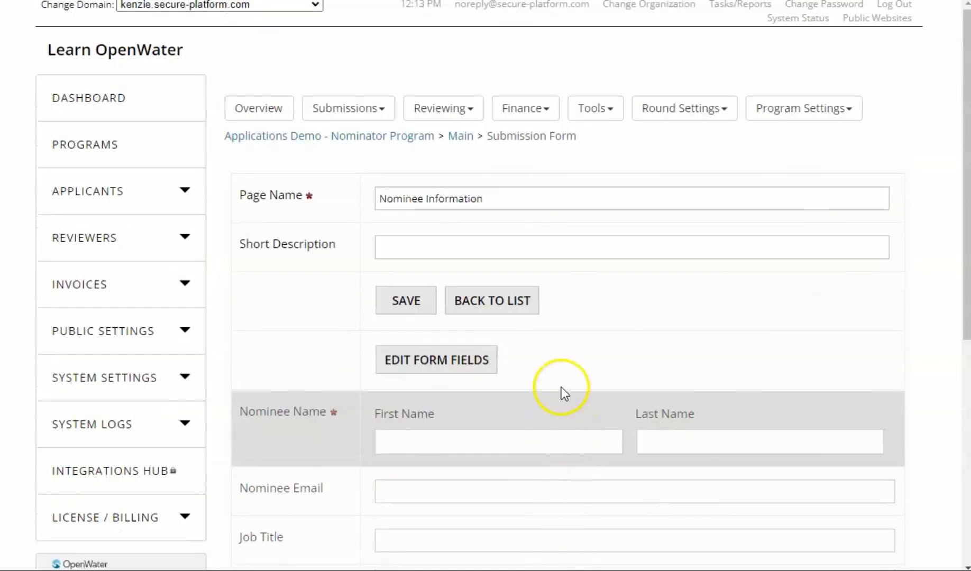
click(701, 113)
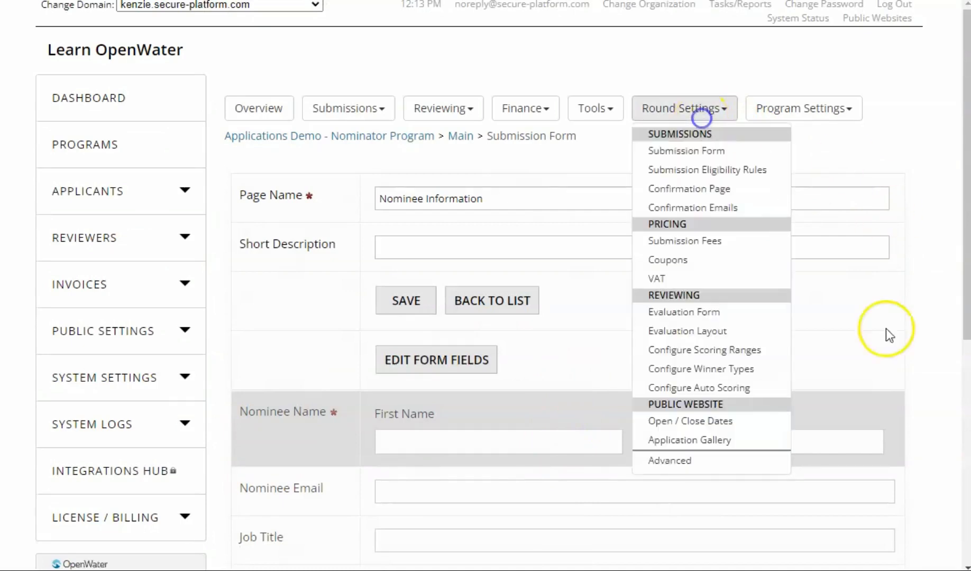
click(686, 208)
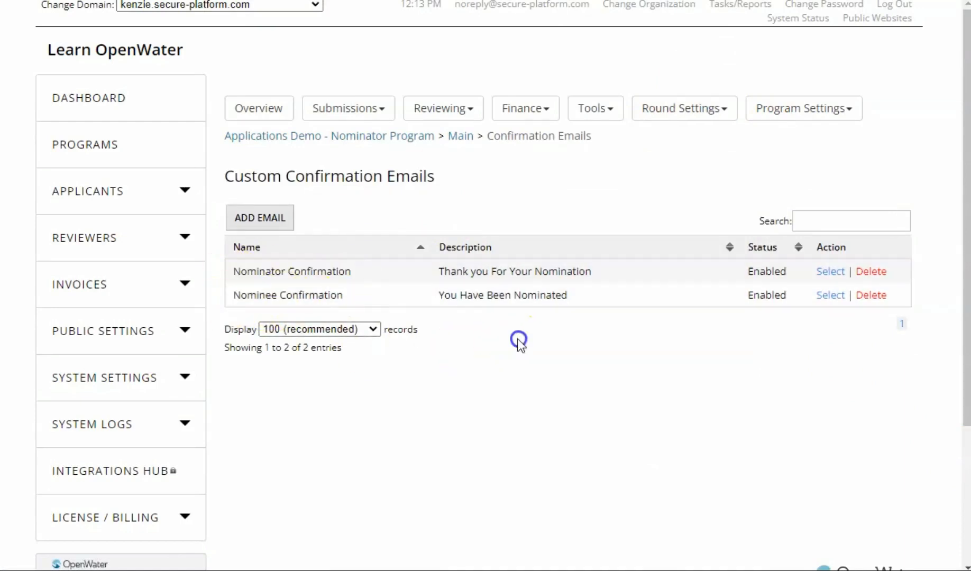
Step: Open the Nominator Confirmation email and check the variable used in its Override To Address
click(836, 279)
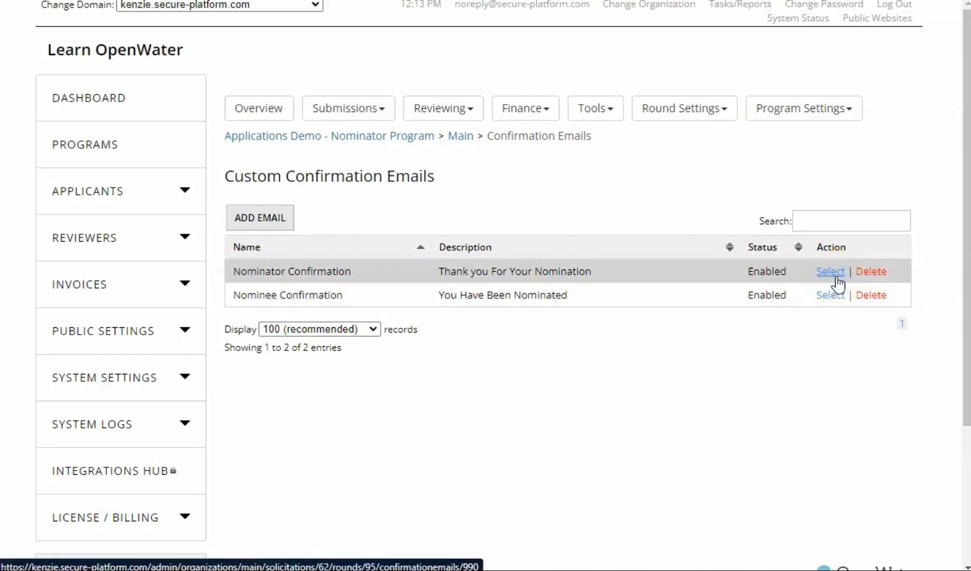
scroll(820, 281, down, 8)
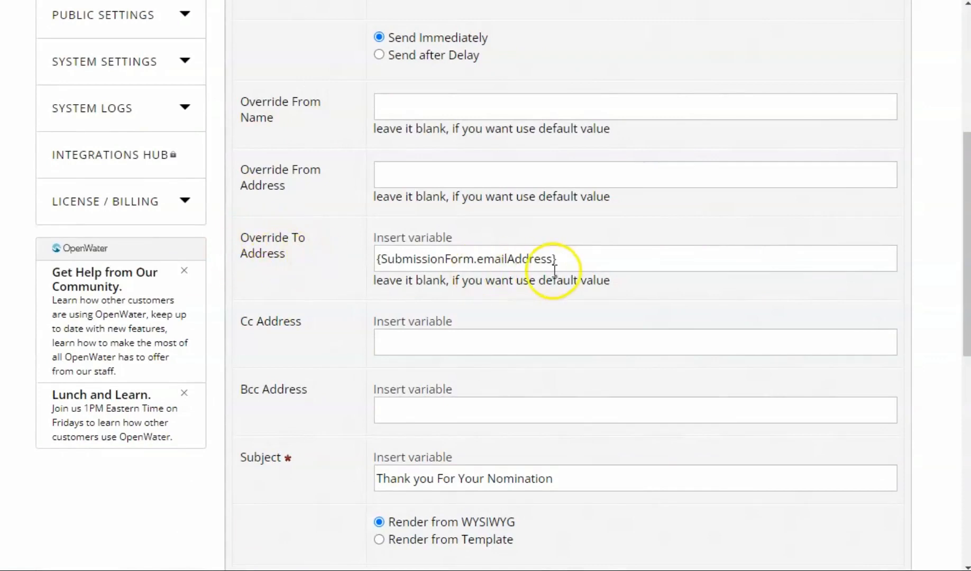
click(577, 262)
triple_click(577, 262)
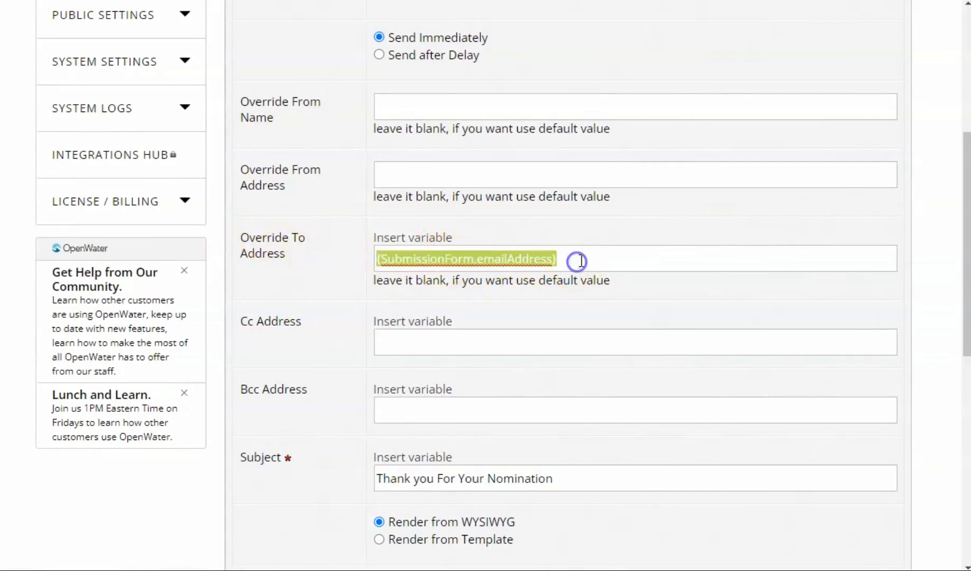
Step: Examine the Nominator Confirmation email's message, including the nominator name variables and the nominee title variable
scroll(580, 275, down, 4)
scroll(580, 281, down, 4)
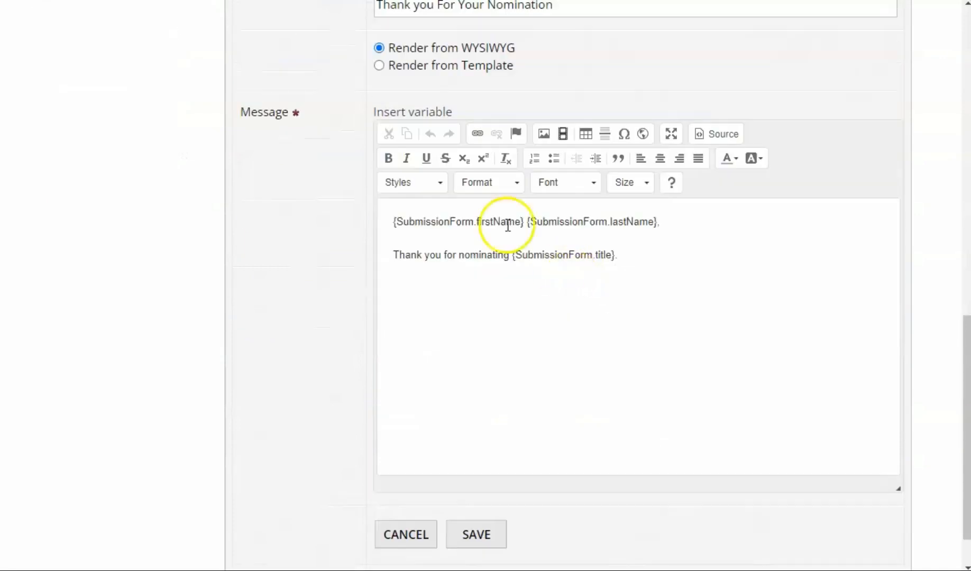
click(661, 258)
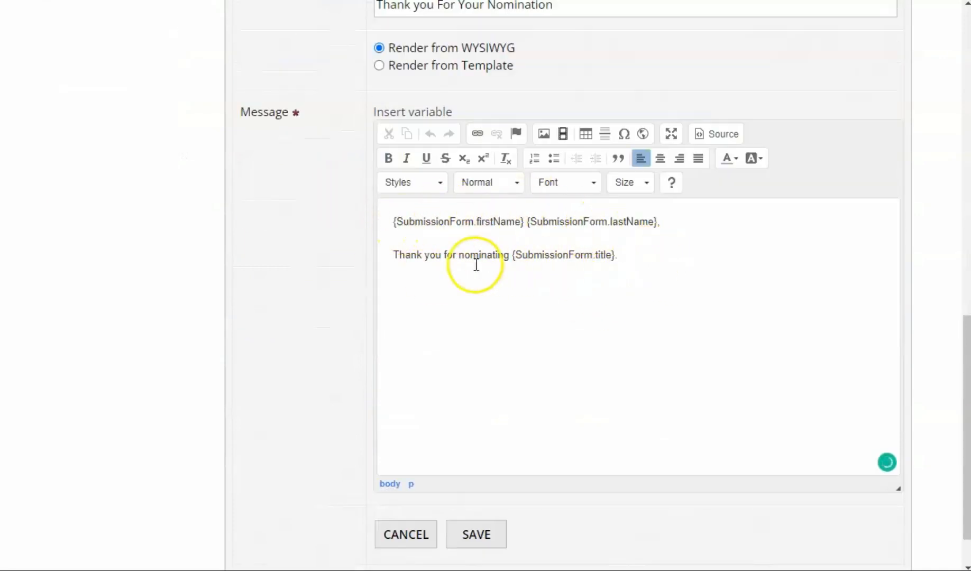
drag(513, 254, 615, 253)
click(703, 288)
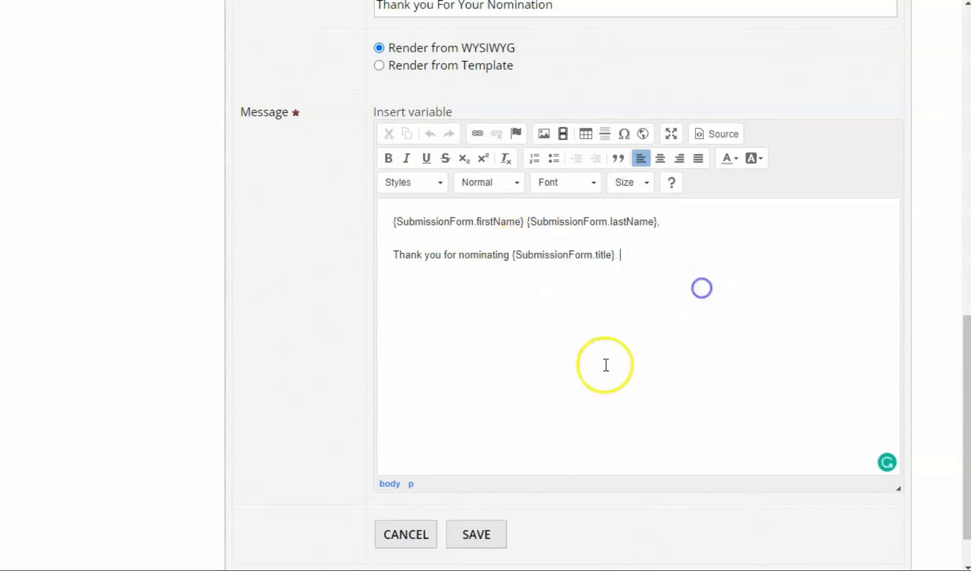
scroll(604, 365, up, 7)
scroll(509, 374, down, 6)
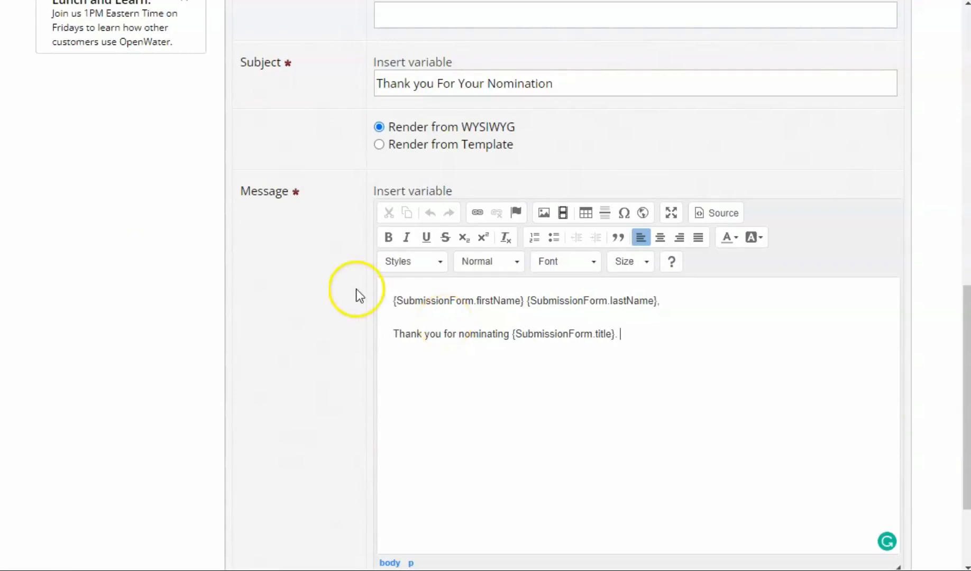
scroll(568, 347, up, 8)
scroll(530, 304, up, 3)
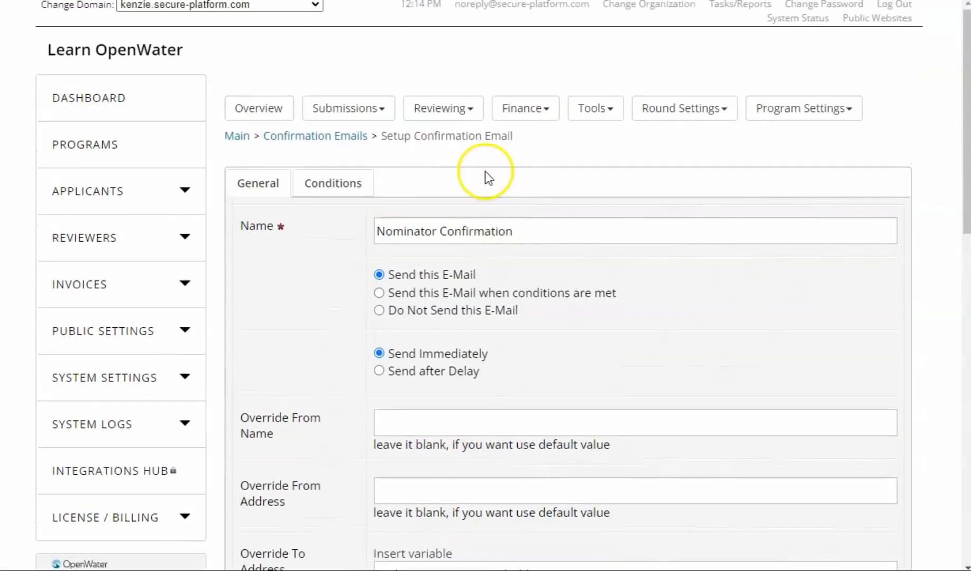
Step: Return to the confirmation emails list, open the Nominee Confirmation email and check its Override To Address and subject
click(331, 136)
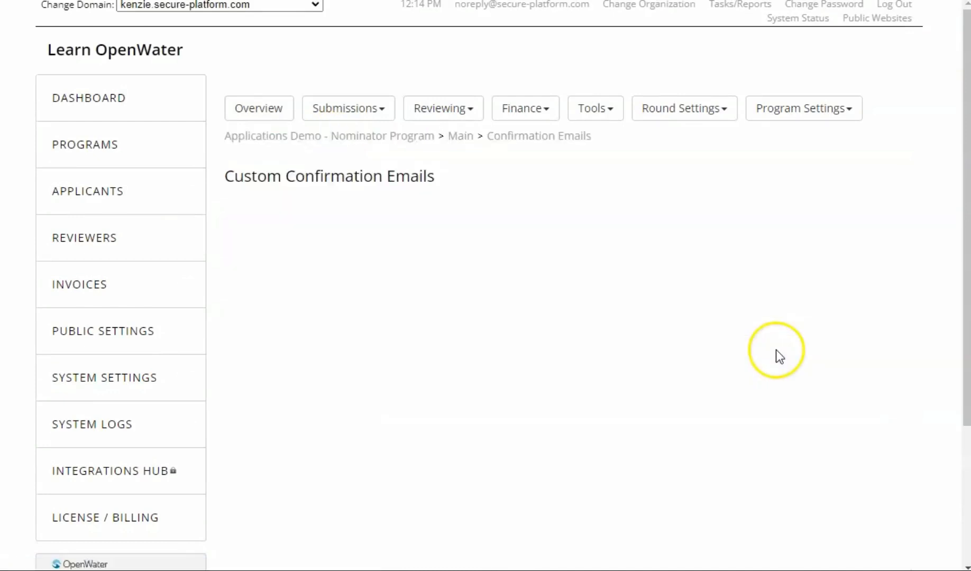
click(822, 300)
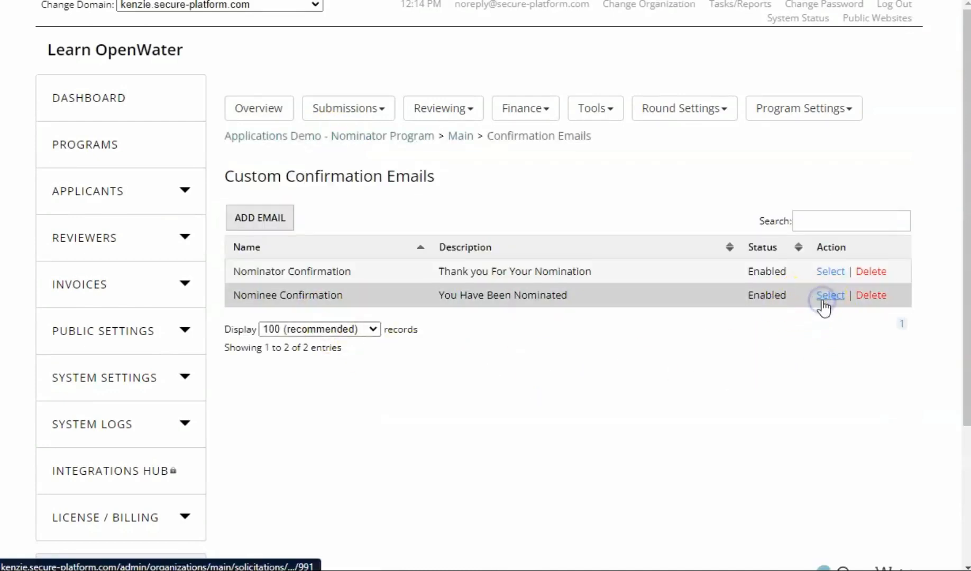
scroll(631, 288, down, 5)
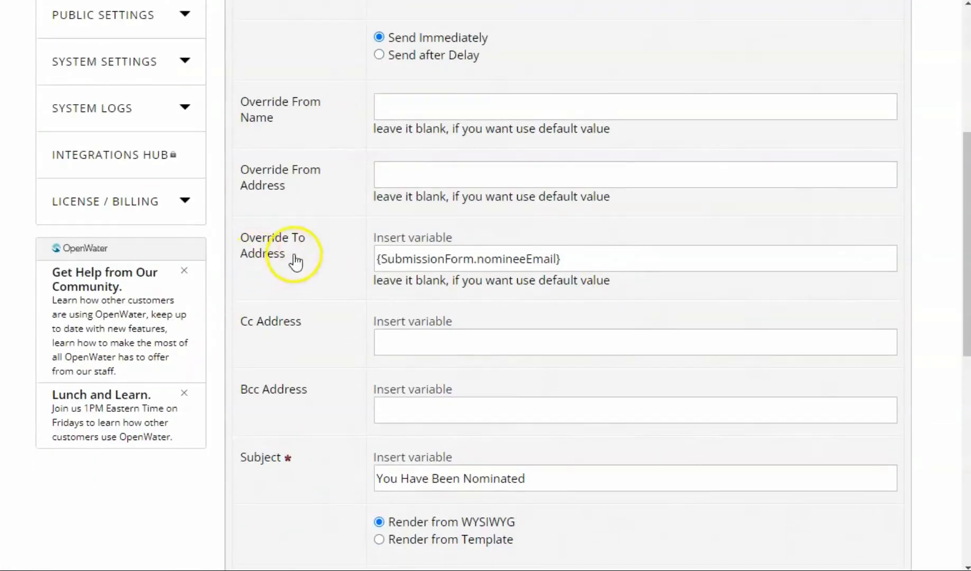
scroll(490, 290, down, 2)
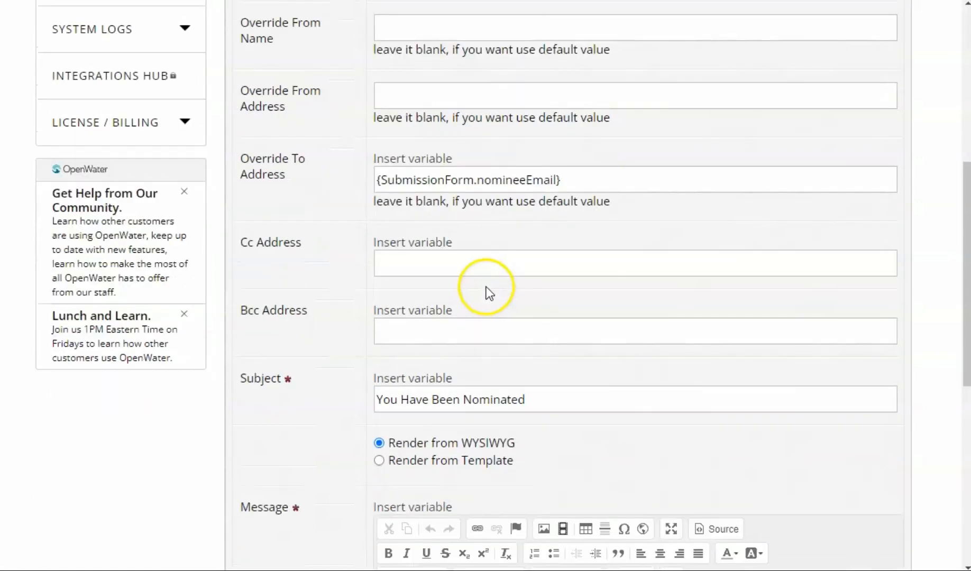
scroll(486, 286, down, 4)
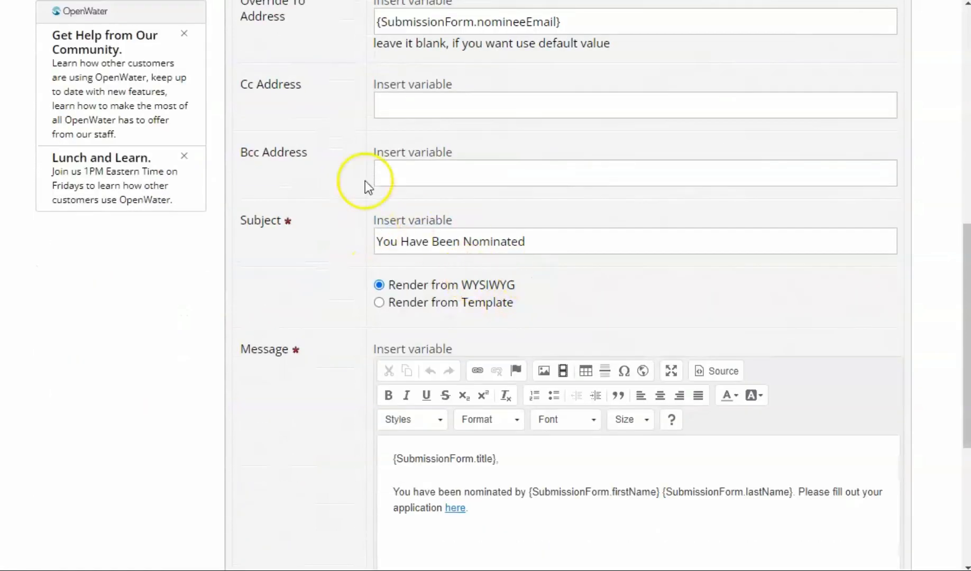
Step: Examine the Nominee Confirmation email's message, including the nominee title variable and the "here" application link
scroll(457, 268, down, 4)
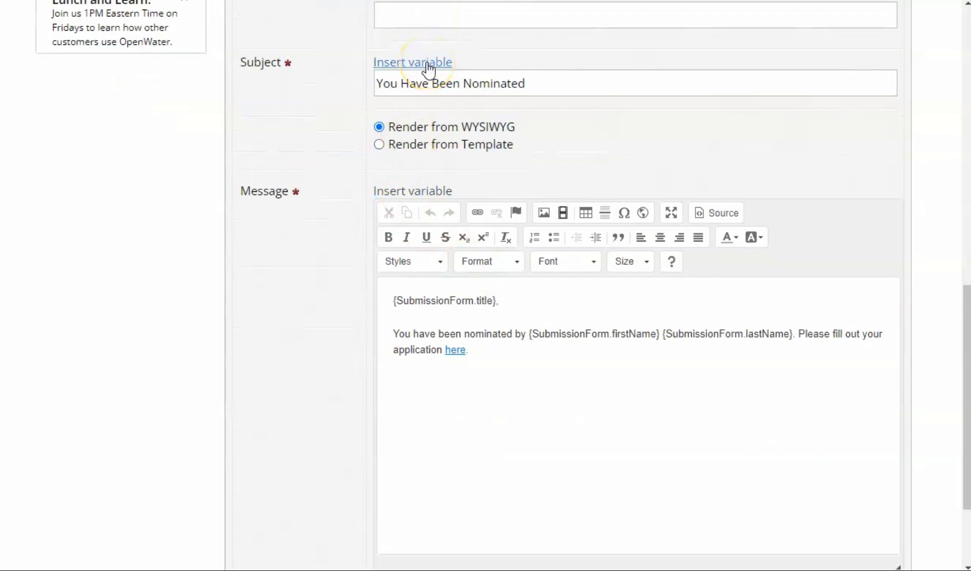
scroll(607, 338, down, 2)
click(392, 222)
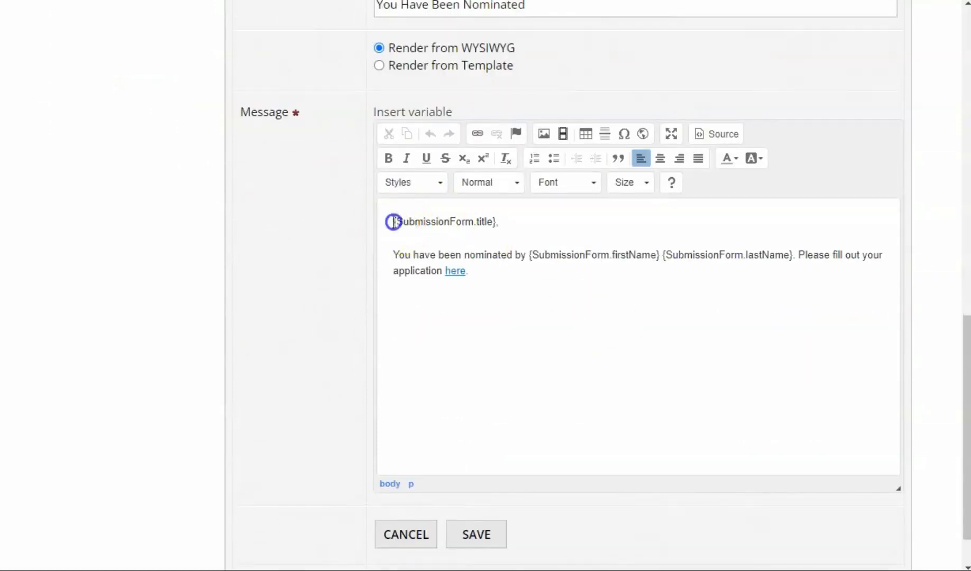
drag(393, 222, 496, 220)
click(533, 297)
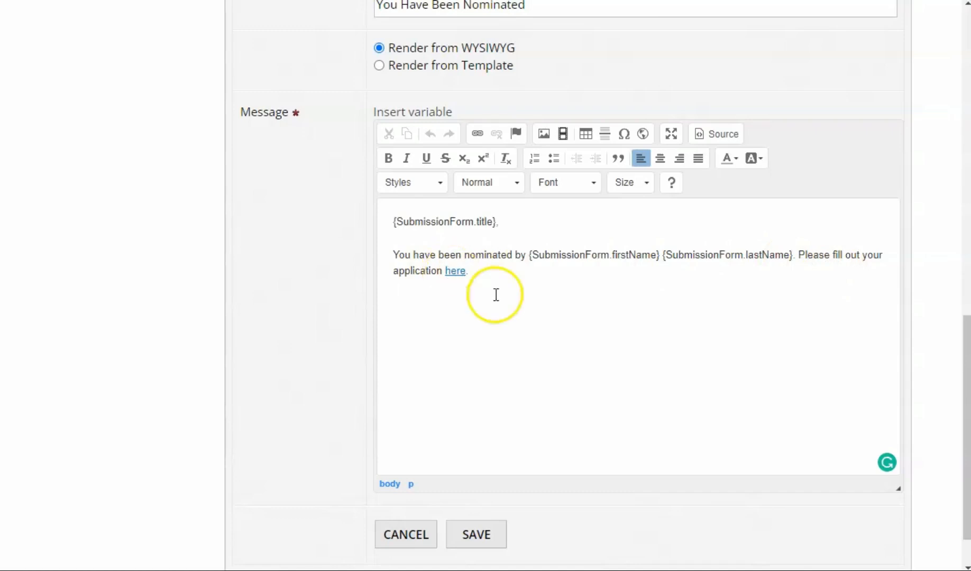
drag(452, 272, 456, 272)
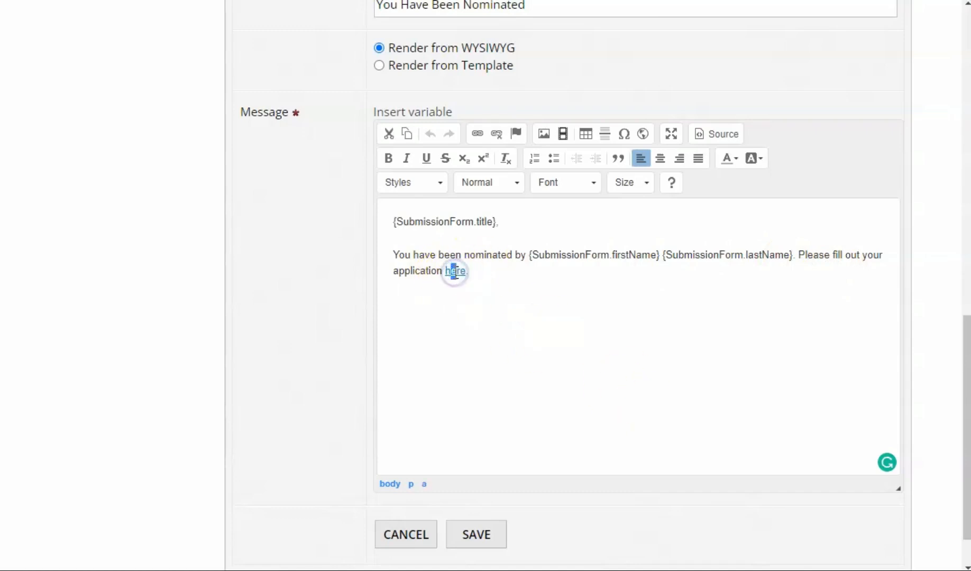
click(486, 282)
scroll(689, 418, up, 5)
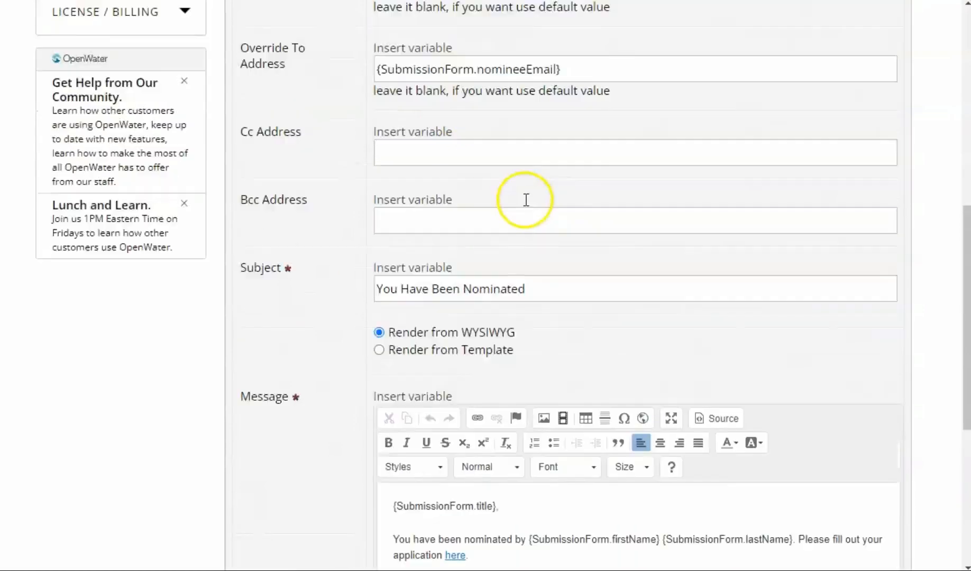
scroll(526, 200, up, 8)
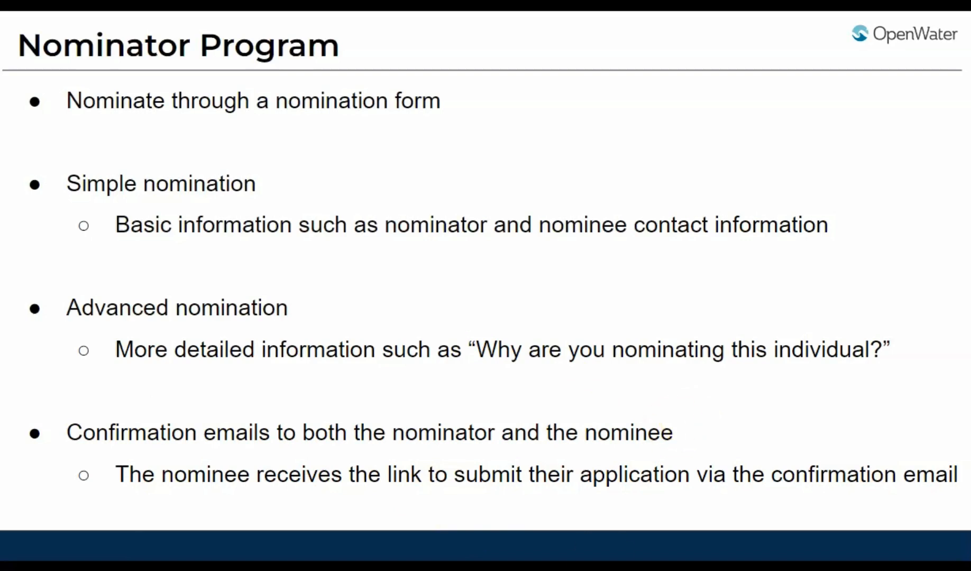
Step: Open the Main round of the Applications Demo - Nominee Program from the dashboard's program list
click(676, 406)
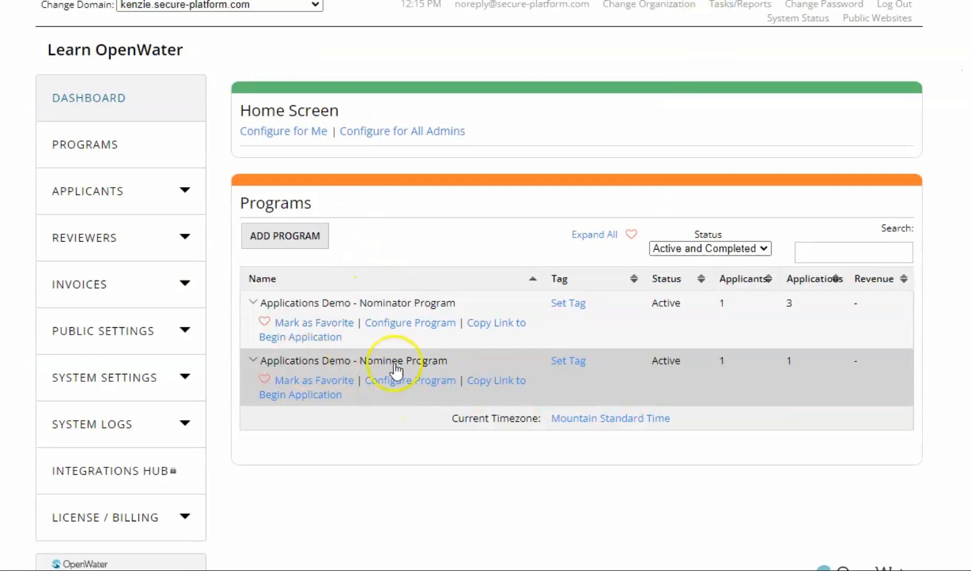
click(686, 384)
click(885, 440)
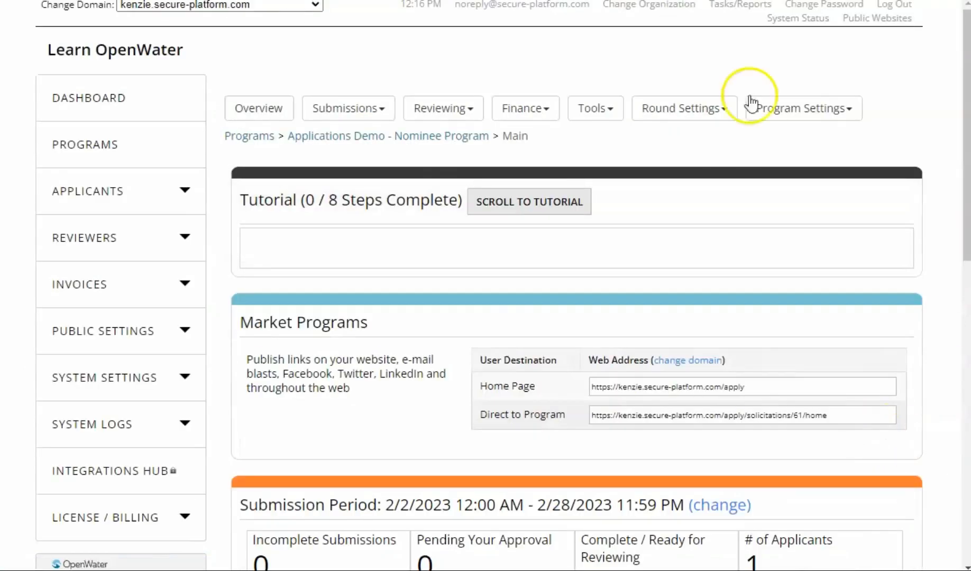
Step: Highlight the Nominee Program's Direct to Program web address under Market Programs
scroll(505, 282, down, 2)
click(626, 337)
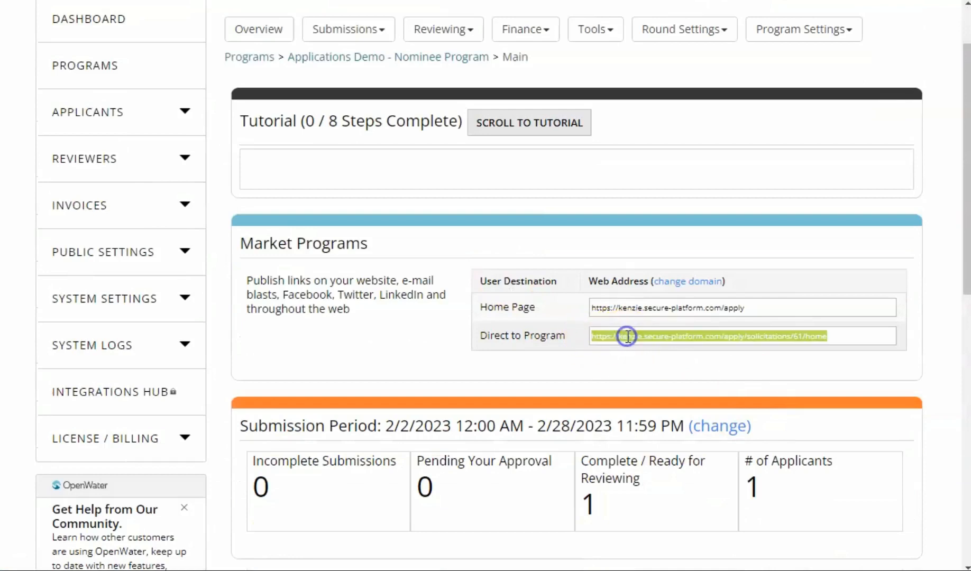
double_click(859, 373)
click(862, 319)
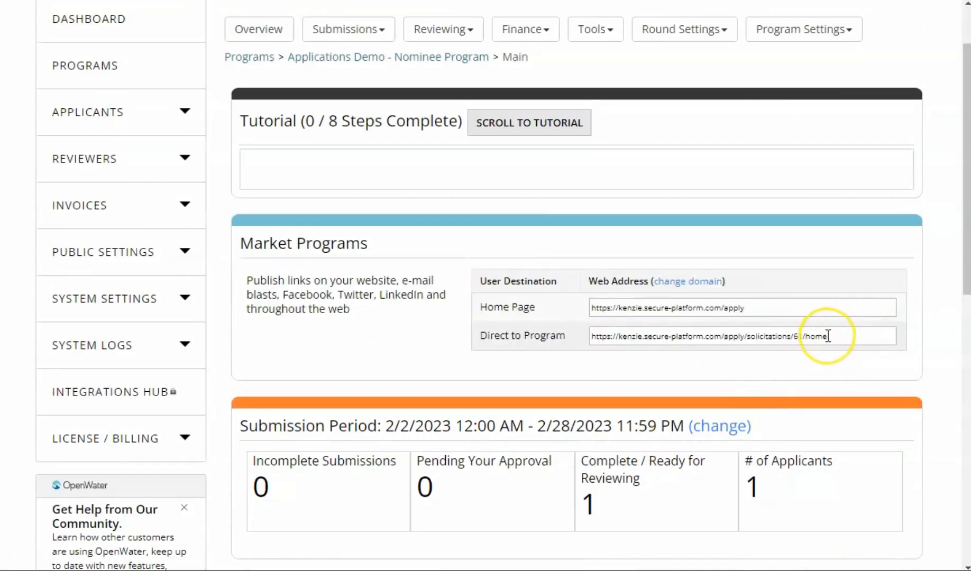
scroll(819, 317, up, 2)
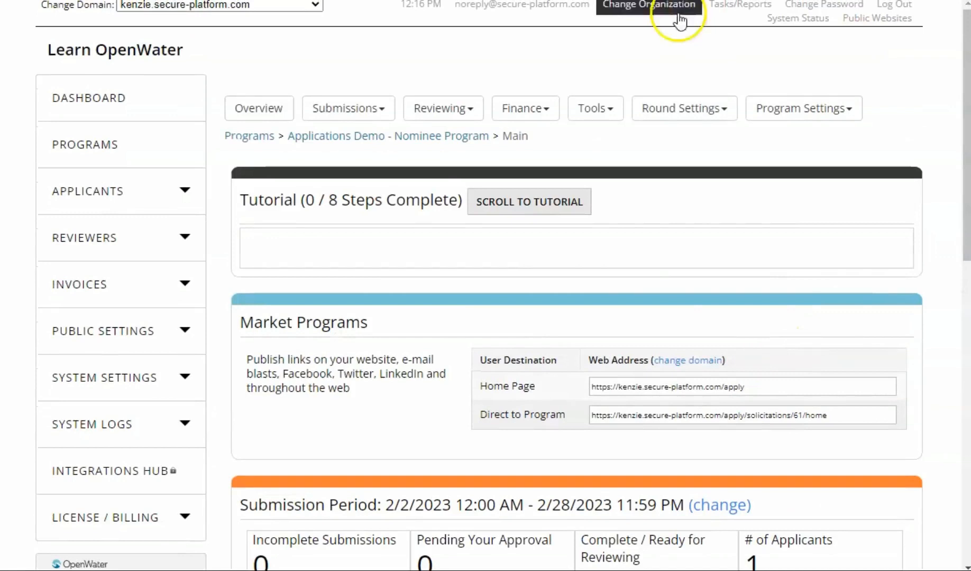
Step: Open the Nominee Program's submission form, view the Nominee Information page's fields and return to the list of pages
click(713, 111)
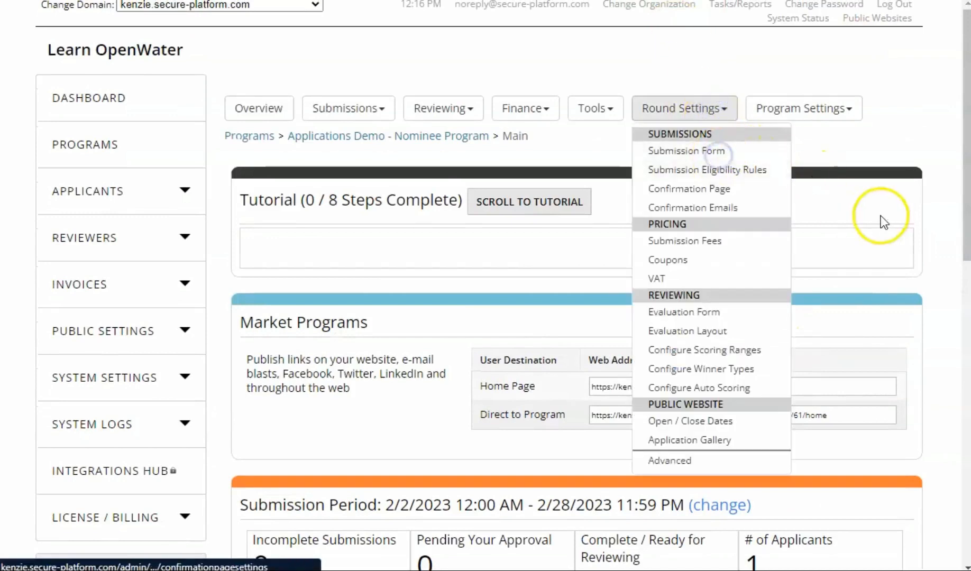
click(840, 240)
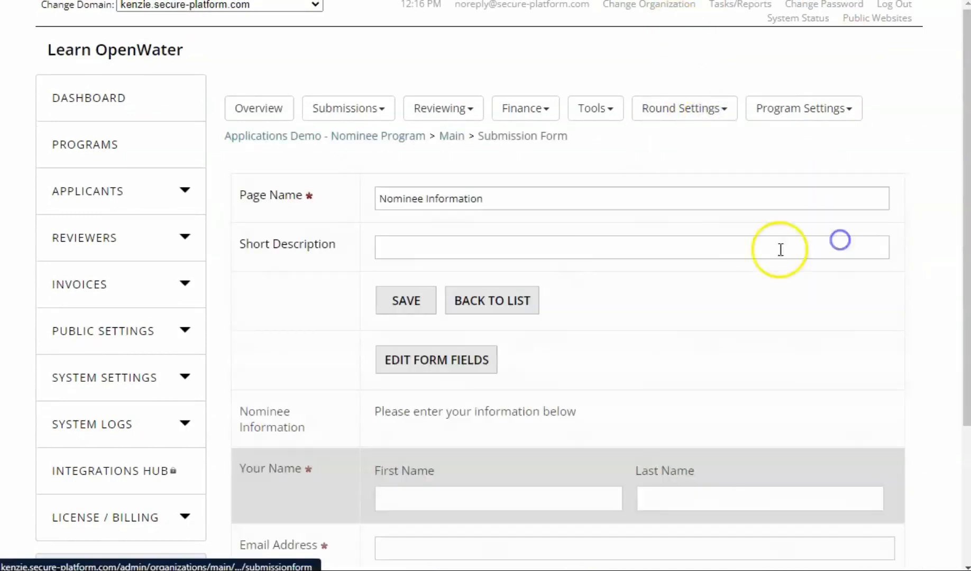
scroll(688, 243, down, 3)
scroll(561, 241, up, 3)
click(509, 267)
Step: Open the Application question page of the Nominee Program's submission form and examine its questions
click(824, 98)
scroll(683, 138, down, 2)
scroll(561, 204, up, 5)
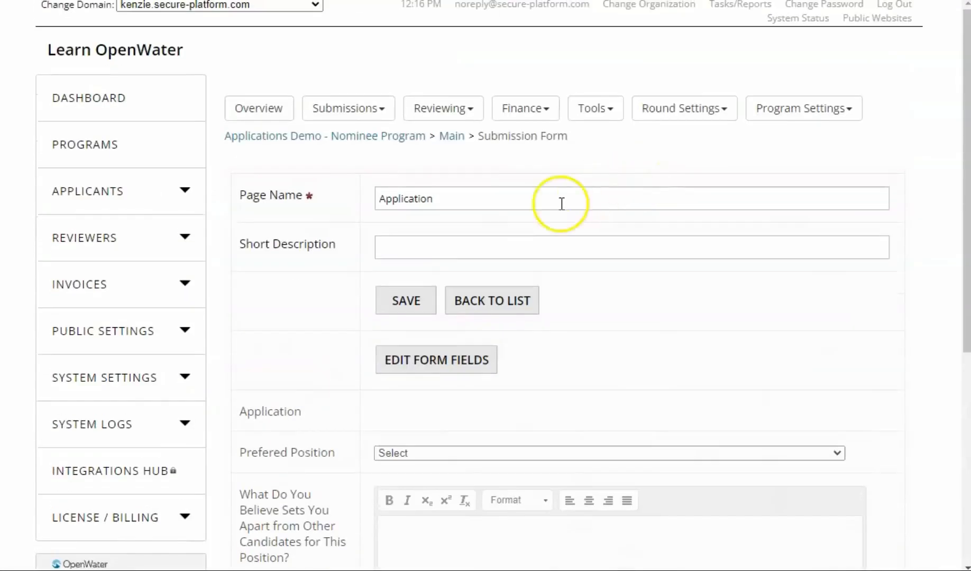
scroll(501, 479, down, 5)
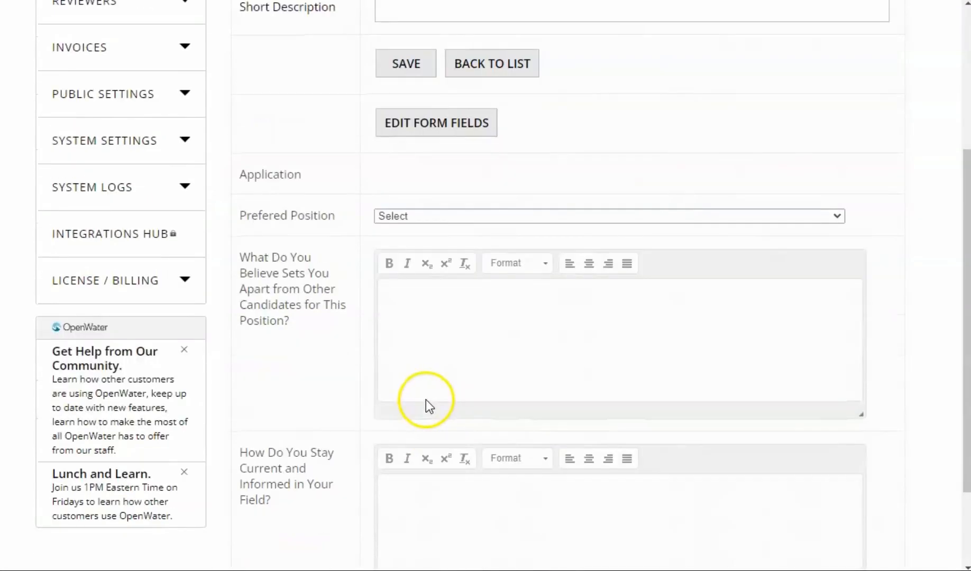
scroll(392, 394, down, 2)
scroll(440, 340, up, 5)
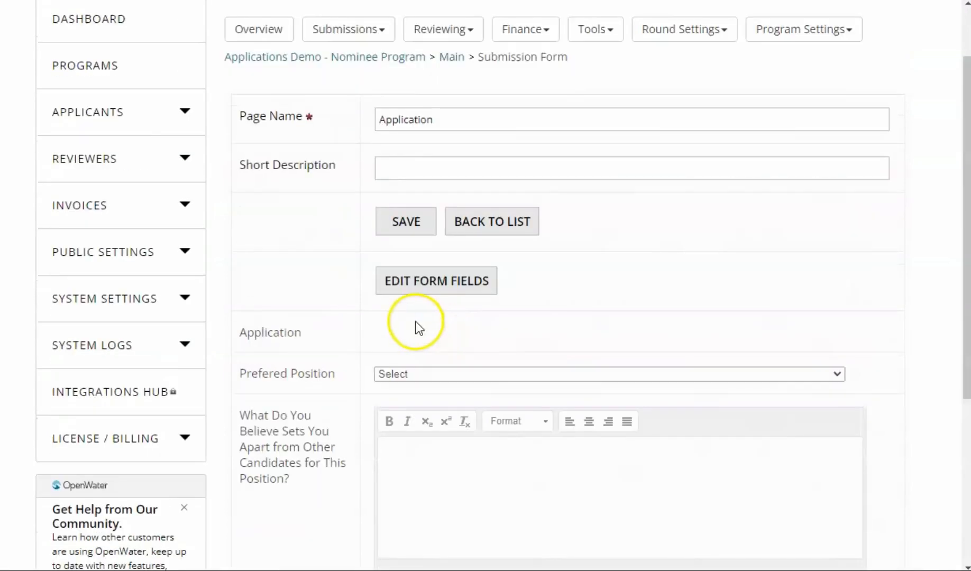